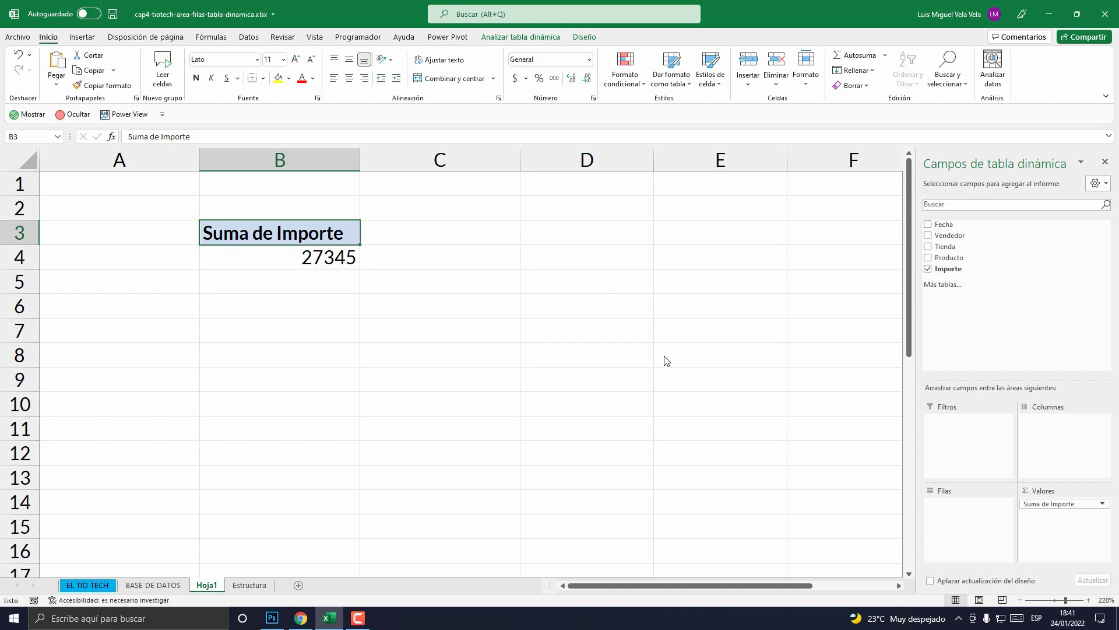
- Examine the source table on the BASE DE DATOS sheet and return to the pivot table on Hoja1
left_click(181, 586)
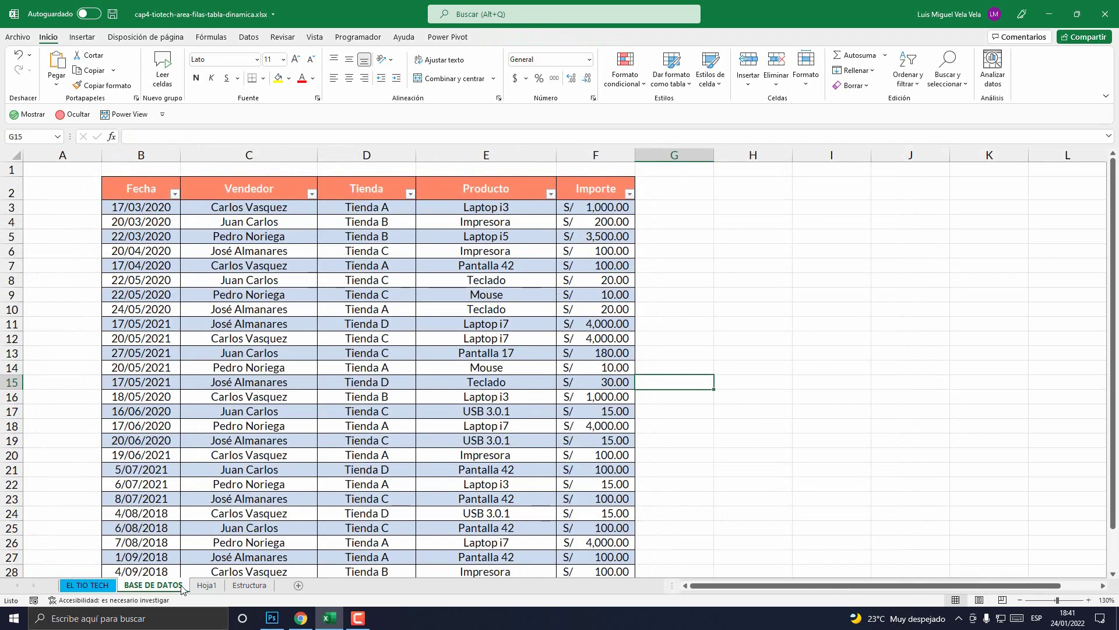
left_click(207, 585)
key("ctrl+Page_Down")
left_click(211, 586)
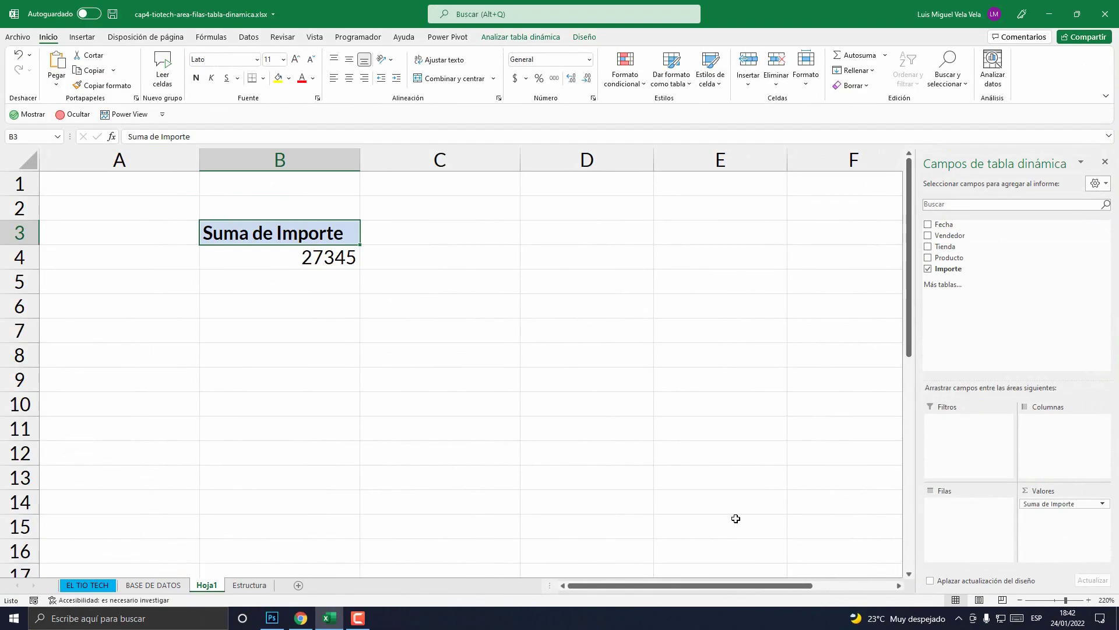
- Shift the red arrow slightly down beneath the FILA blocks on the Estructura sheet and return to Hoja1
left_click(250, 585)
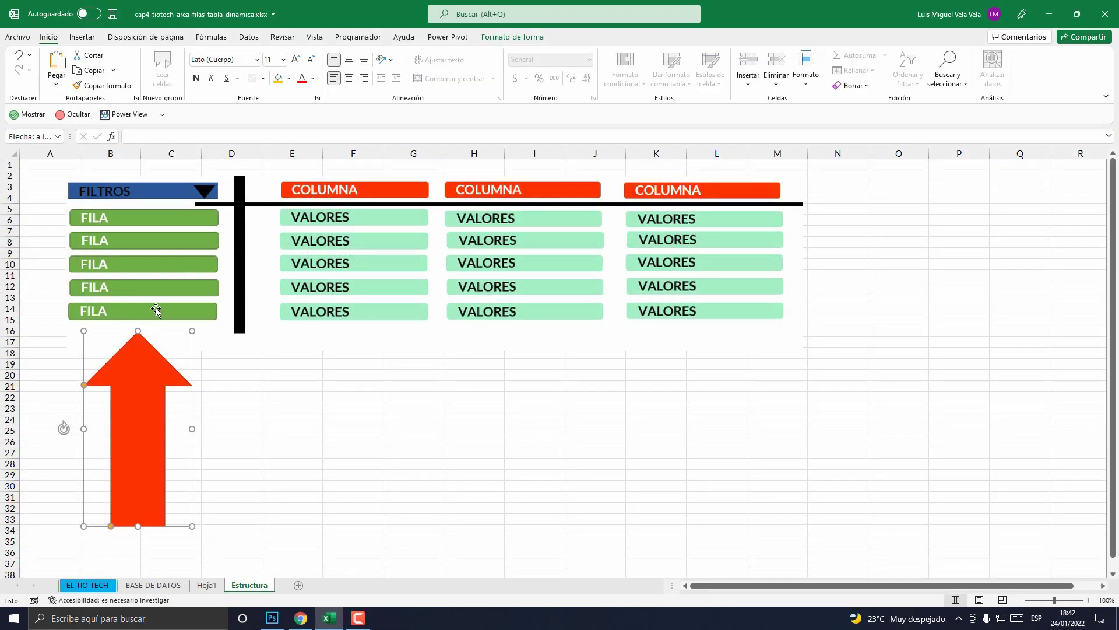
left_click_drag(156, 404, 140, 438)
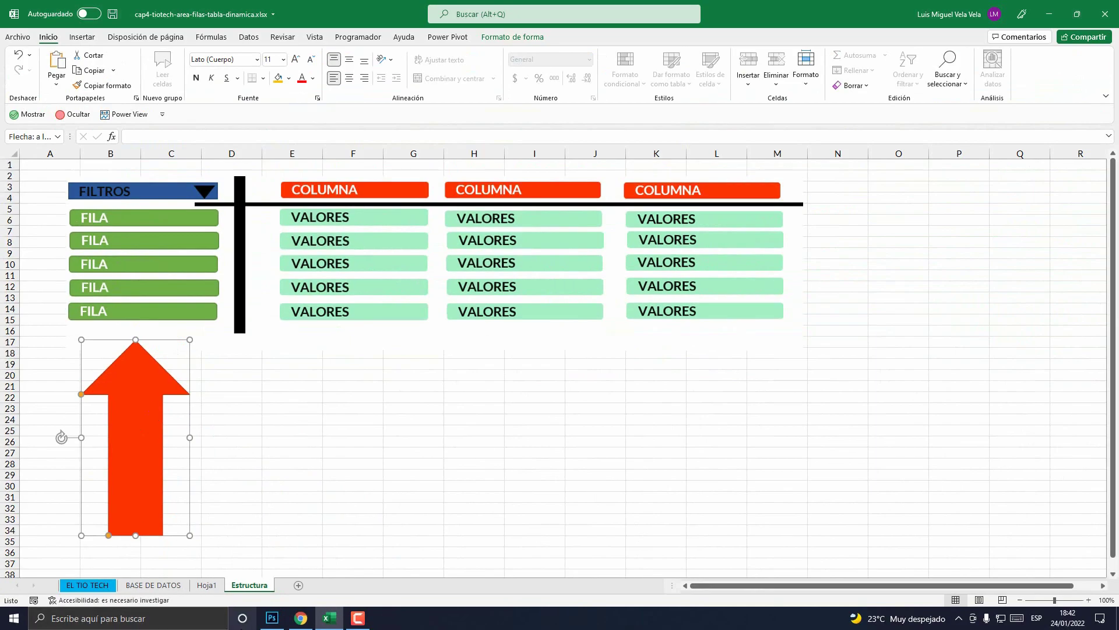
left_click(214, 587)
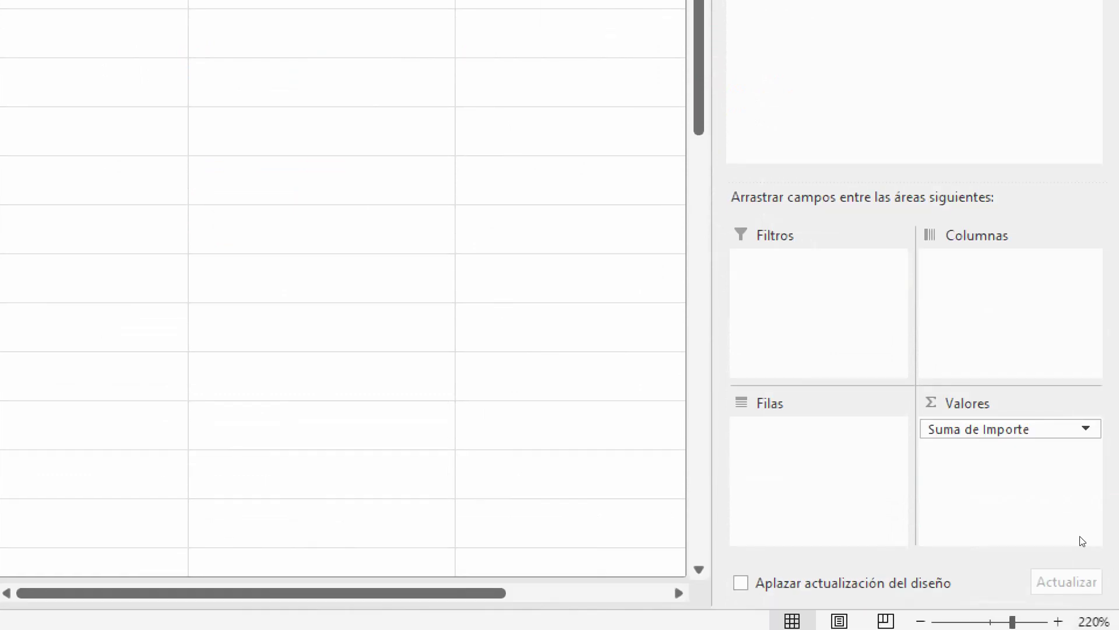
- Examine the summary functions in the value field settings of Suma de Importe, and close the settings without changes
left_click(1105, 507)
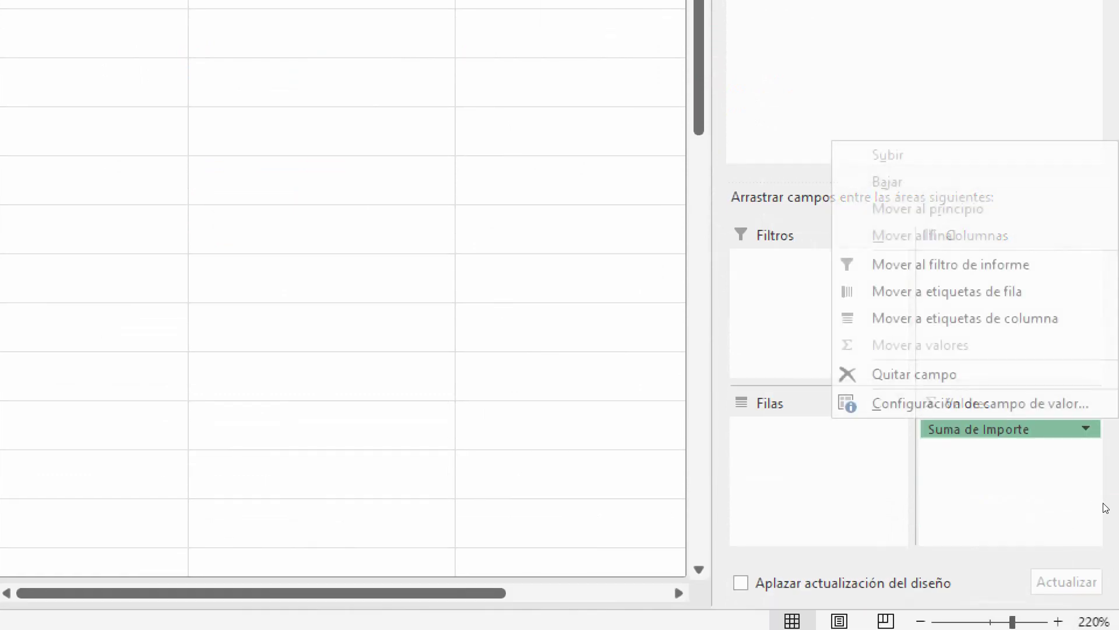
left_click(1051, 495)
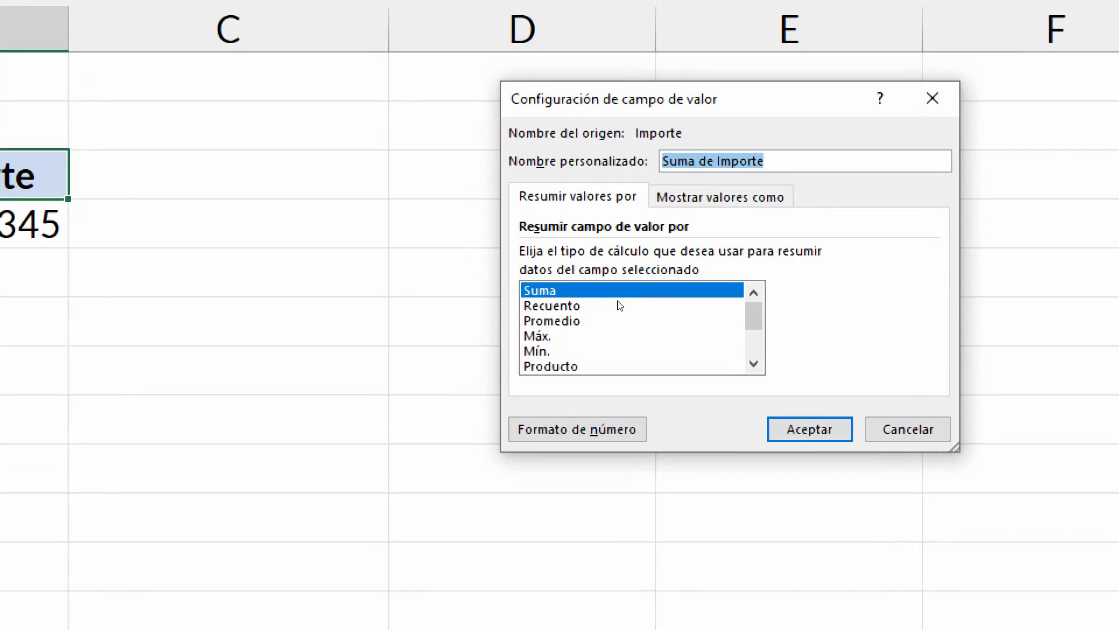
left_click(615, 307)
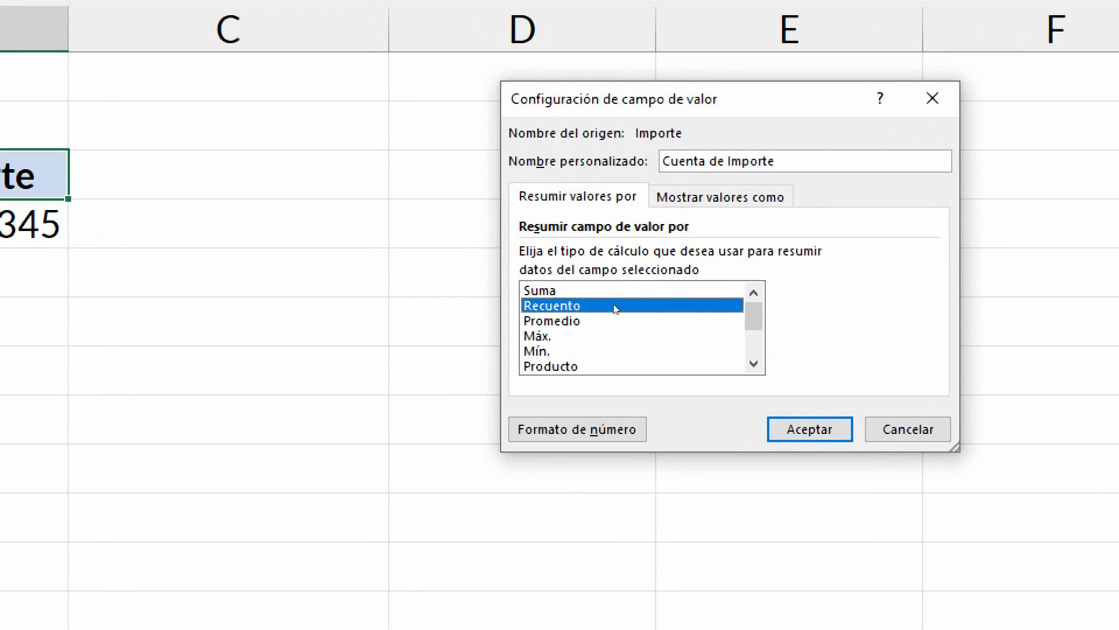
key("Down")
key("Down")
key("Down")
key("Down")
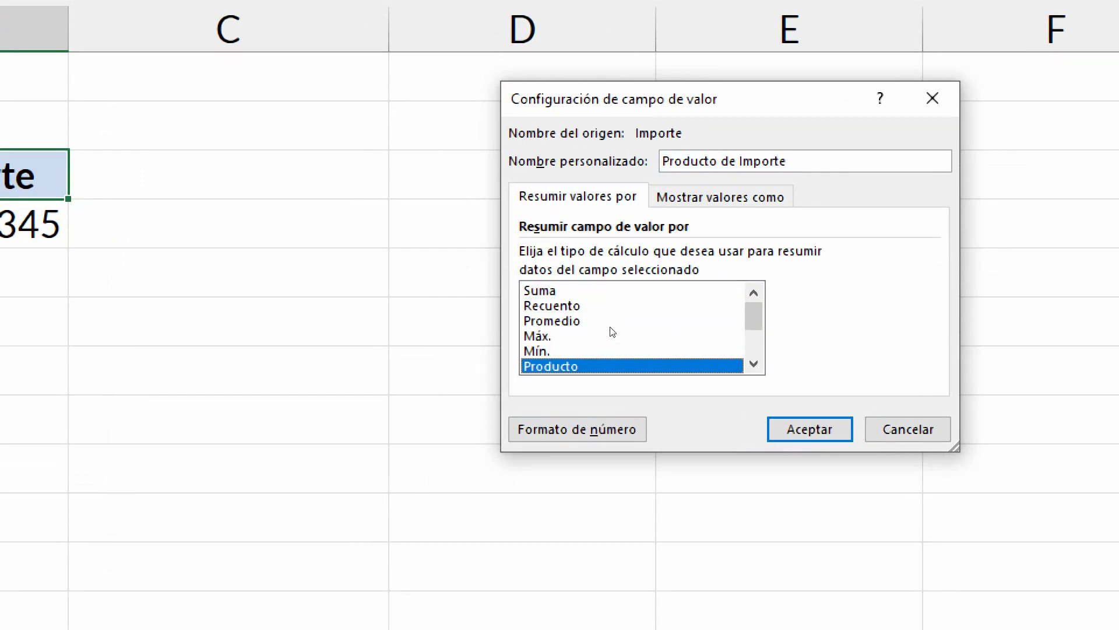
key("Escape")
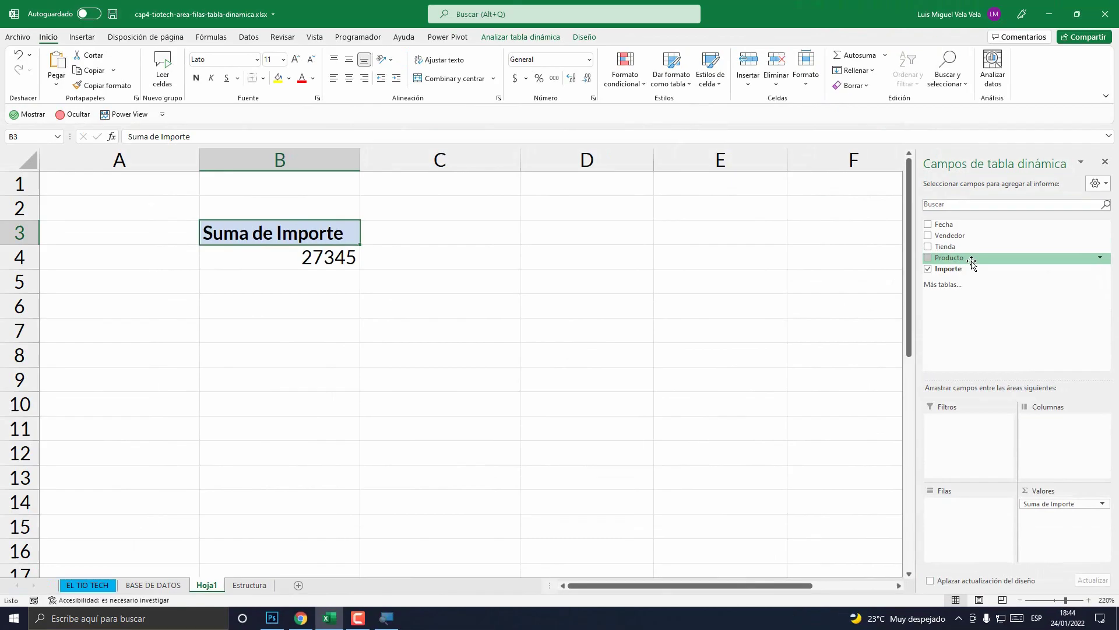
- Add the Producto field to the pivot table's rows and check the amounts for Impresora, Laptop i3 and Laptop i5
left_click_drag(973, 260, 966, 520)
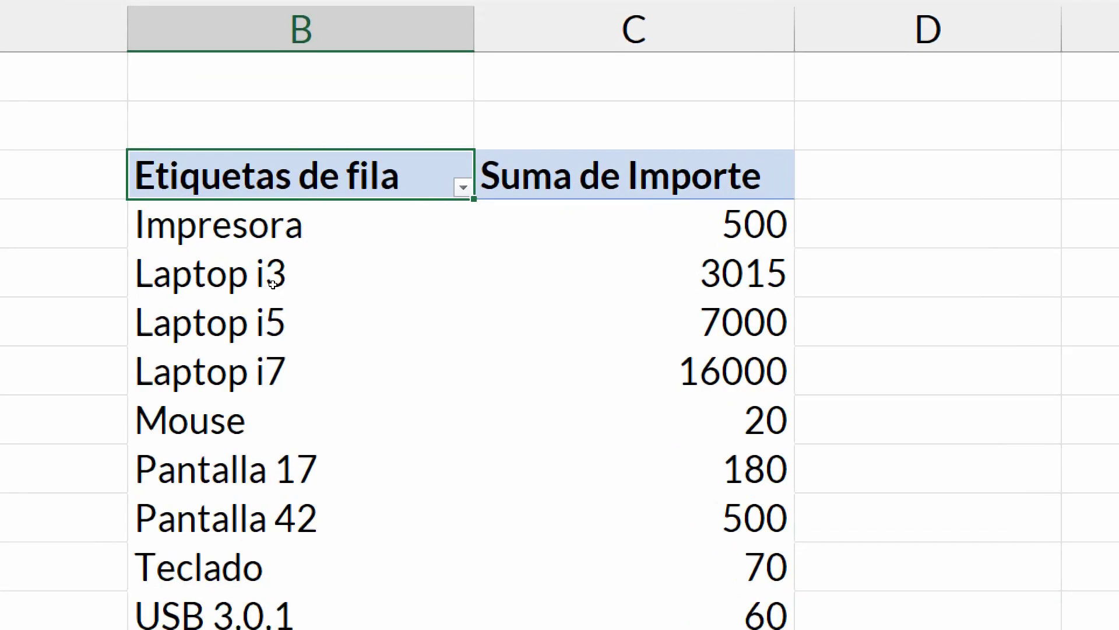
key("Down")
key("Right")
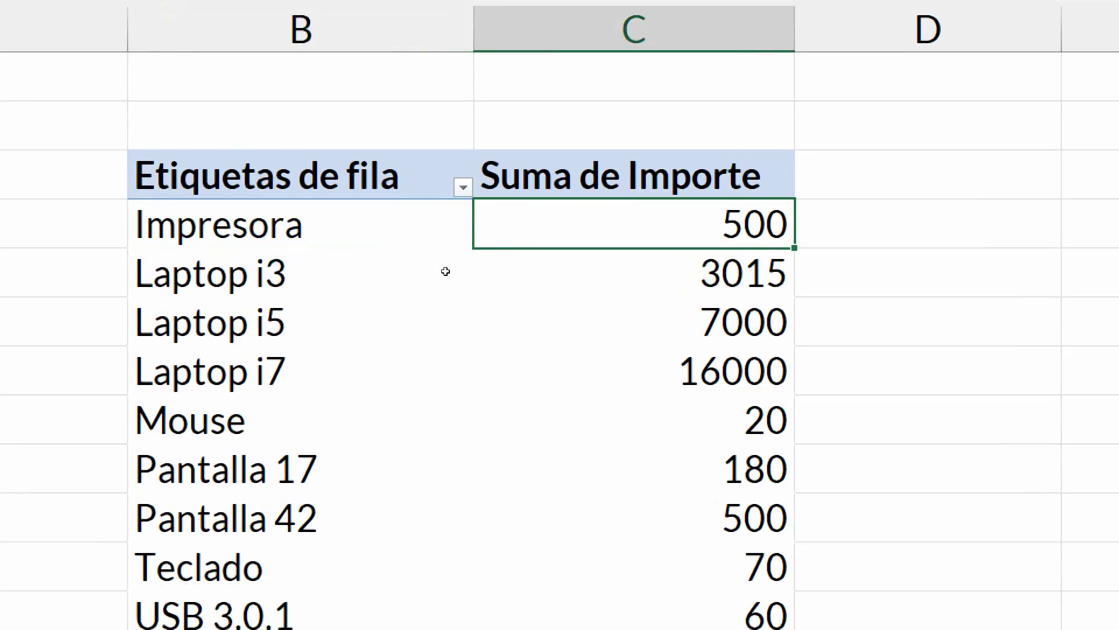
left_click(279, 290)
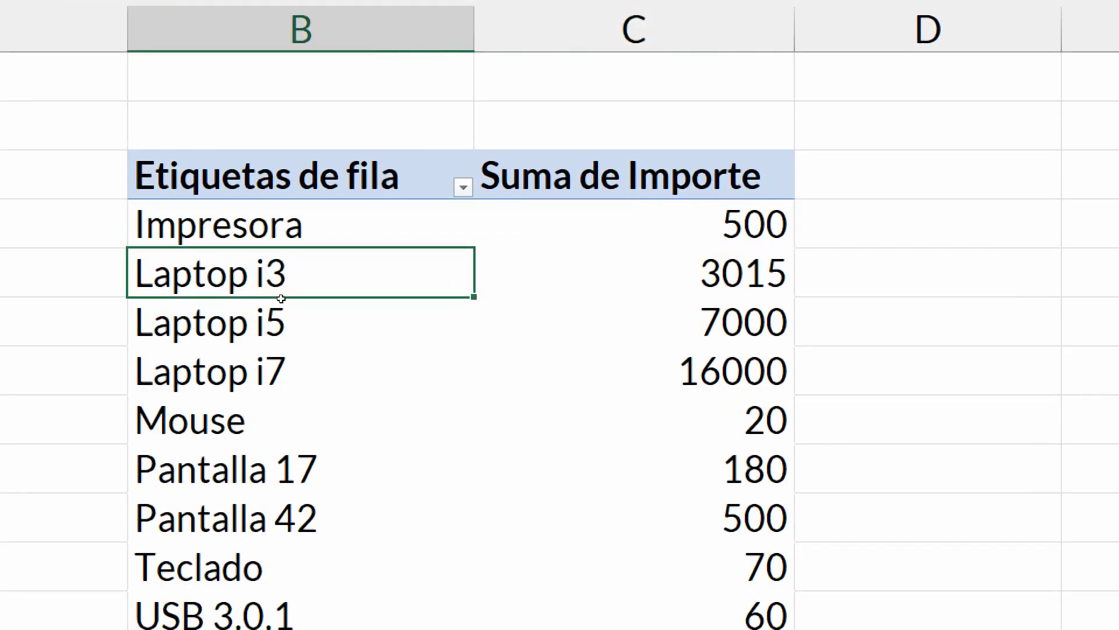
key("Right")
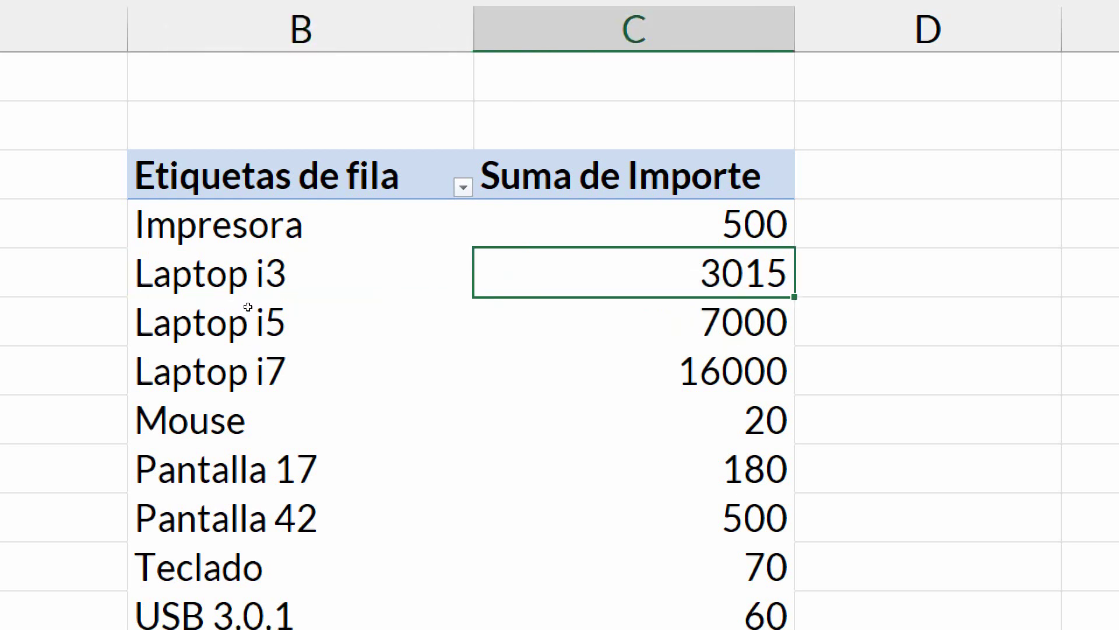
left_click(295, 324)
key("Right")
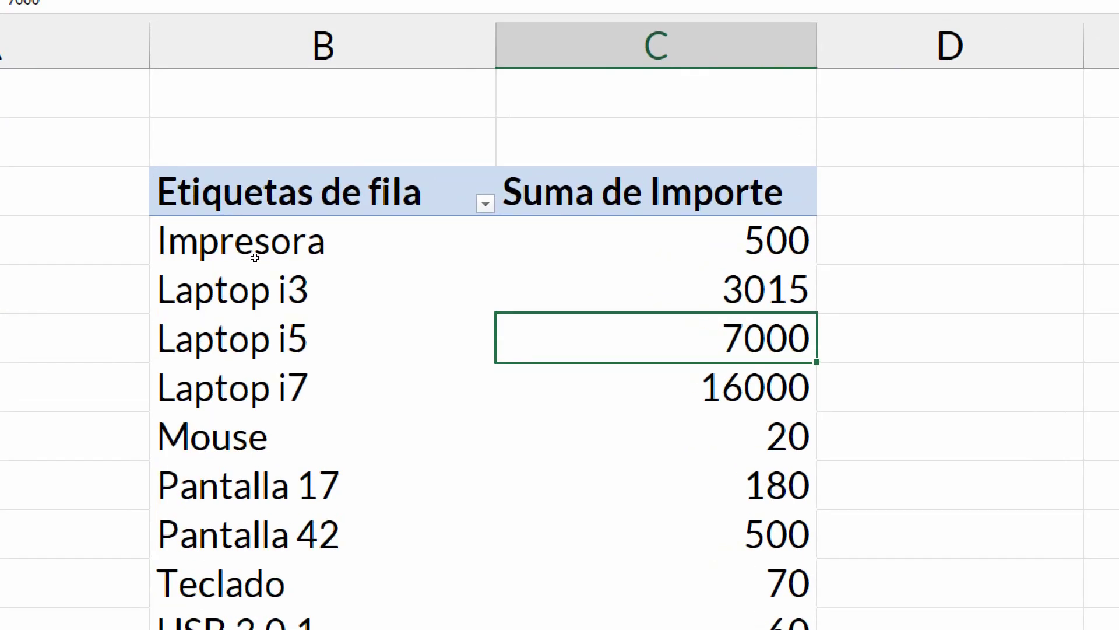
- Select the product row labels, compare them with the layout diagram on the Estructura sheet, and return to Hoja1
left_click_drag(253, 262, 257, 618)
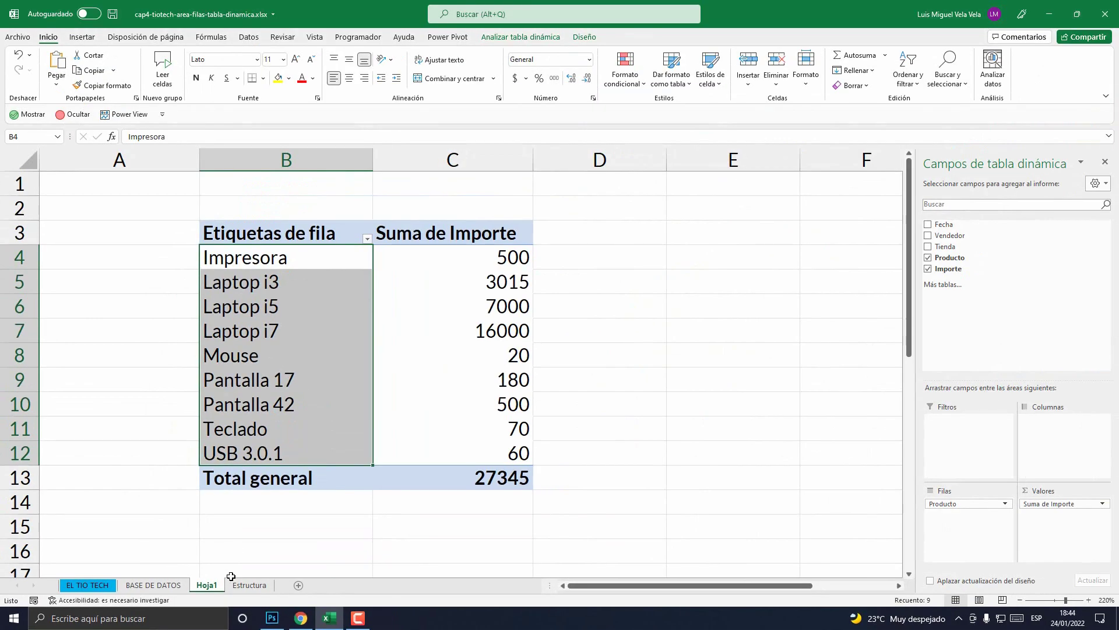
left_click(249, 585)
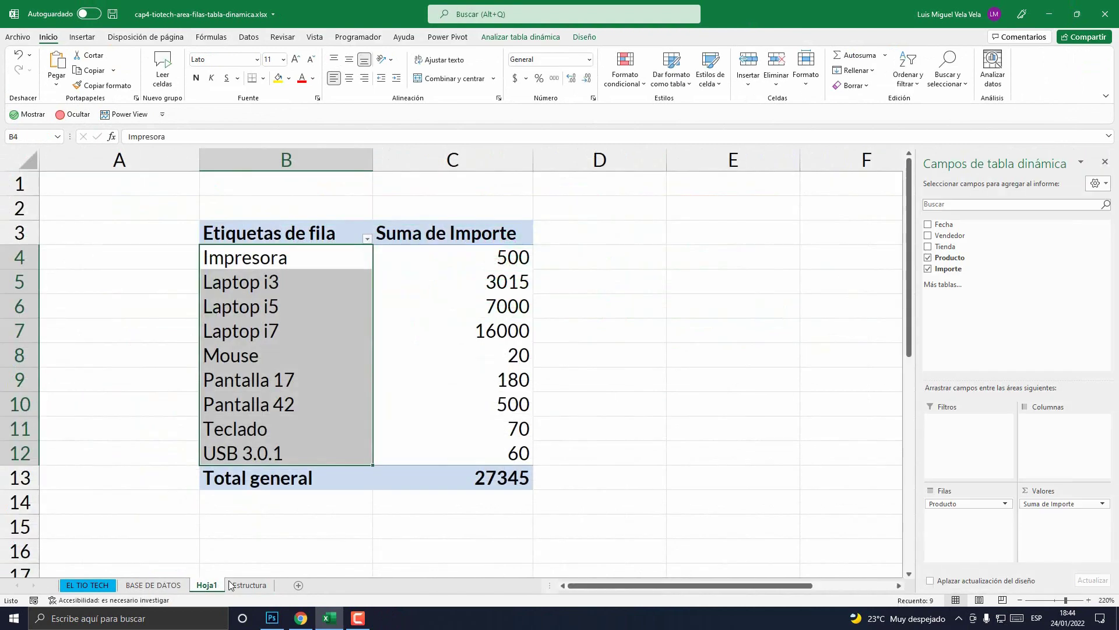
left_click(207, 584)
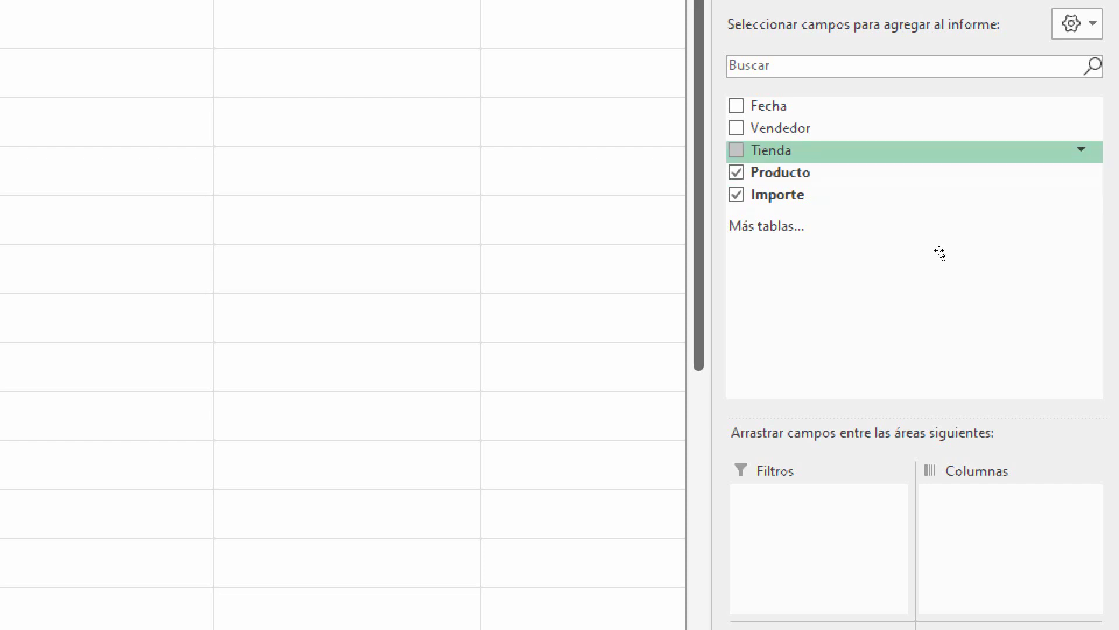
- Add the Tienda field to the pivot table's rows beneath Producto
left_click_drag(946, 249, 967, 629)
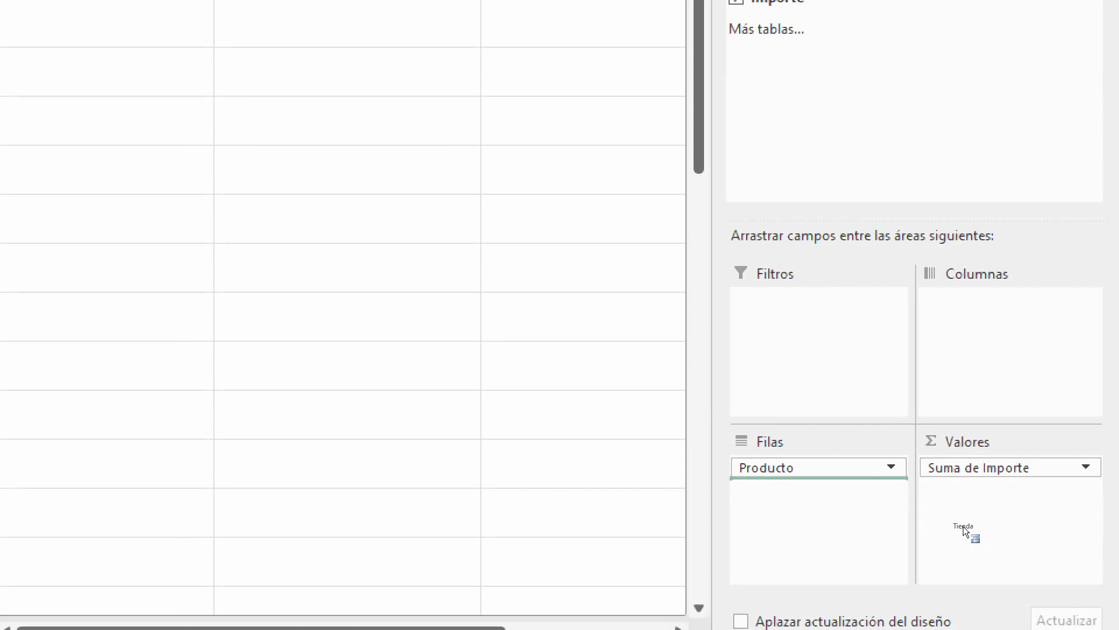
left_click_drag(963, 526, 955, 514)
left_click_drag(953, 512, 952, 511)
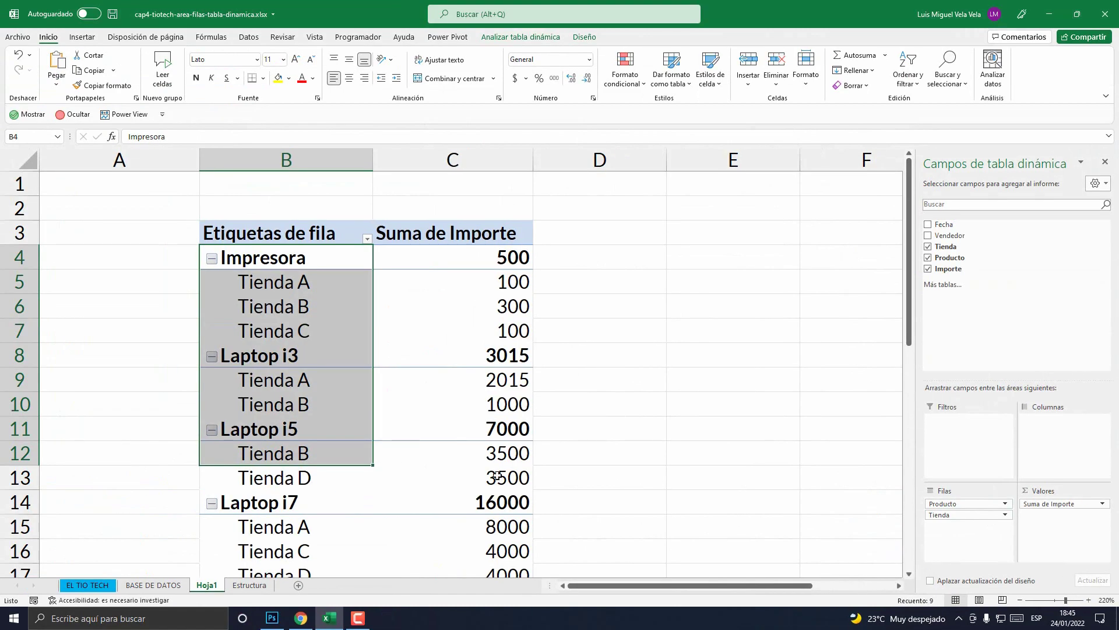
- Examine the Impresora group's amounts for Tienda A, Tienda B and Tienda C
left_click(278, 261)
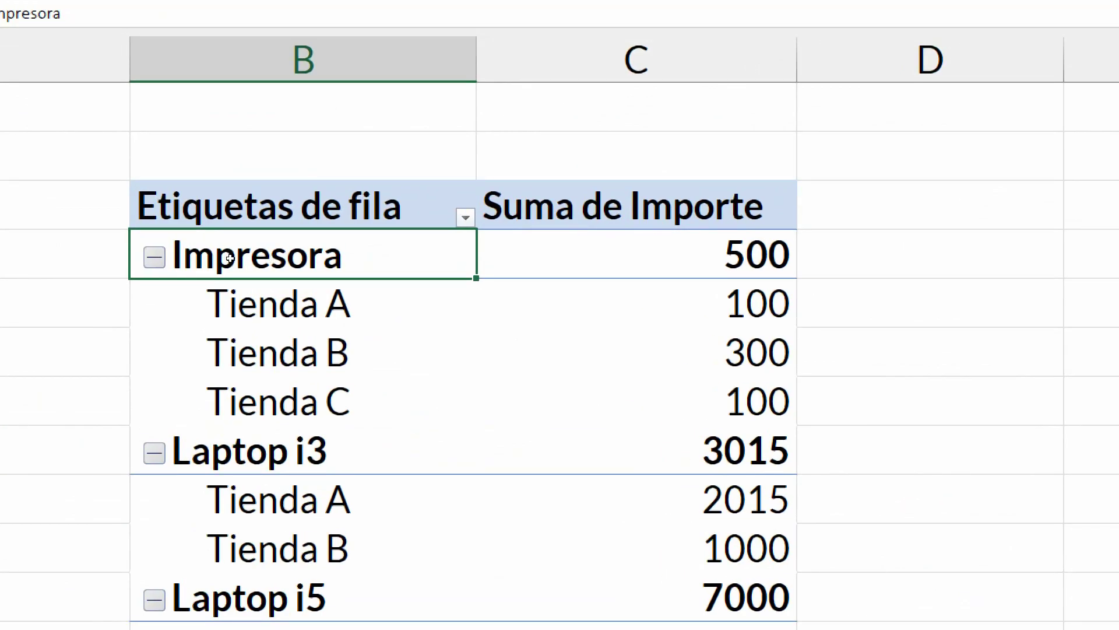
left_click(293, 285)
left_click(504, 286)
left_click(297, 310)
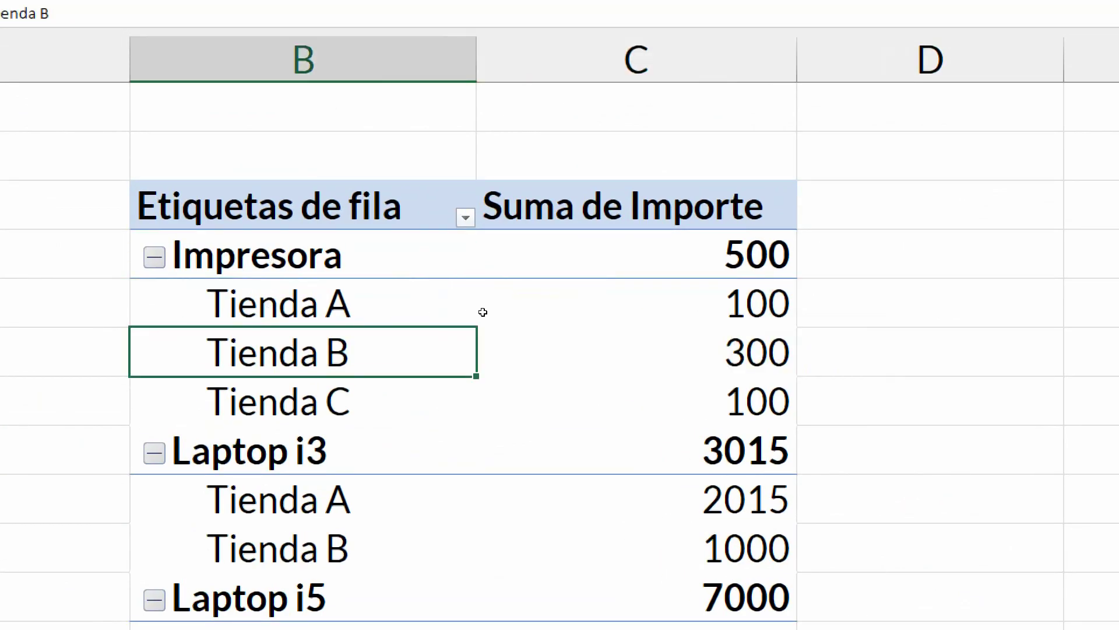
left_click(483, 312)
left_click(294, 333)
left_click(491, 332)
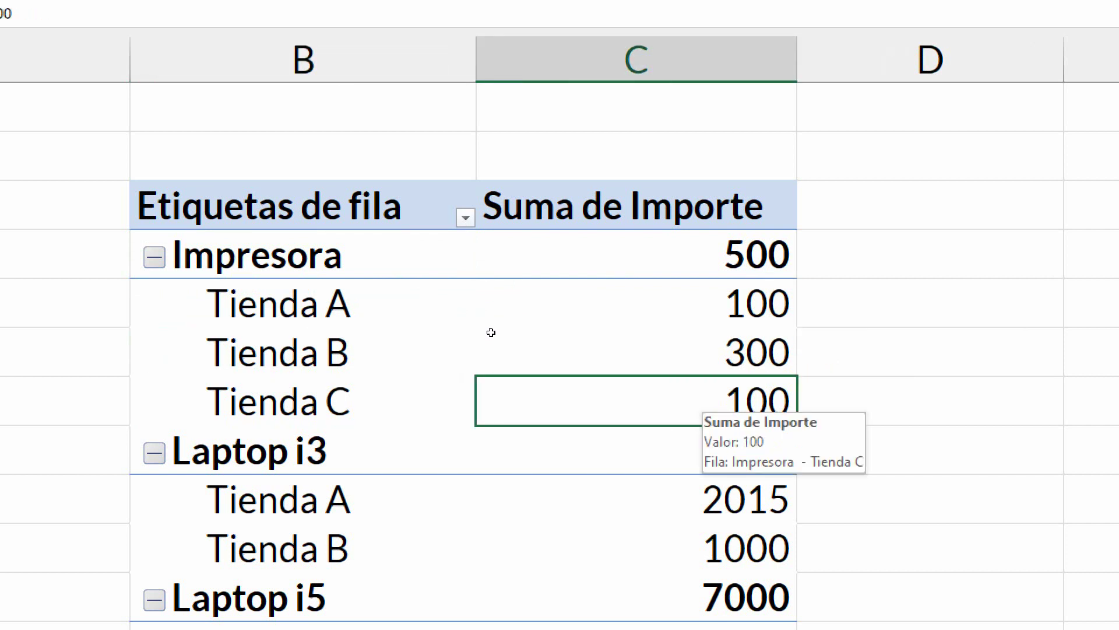
- Examine the Laptop i3 group's amounts for Tienda A and Tienda B
left_click(278, 460)
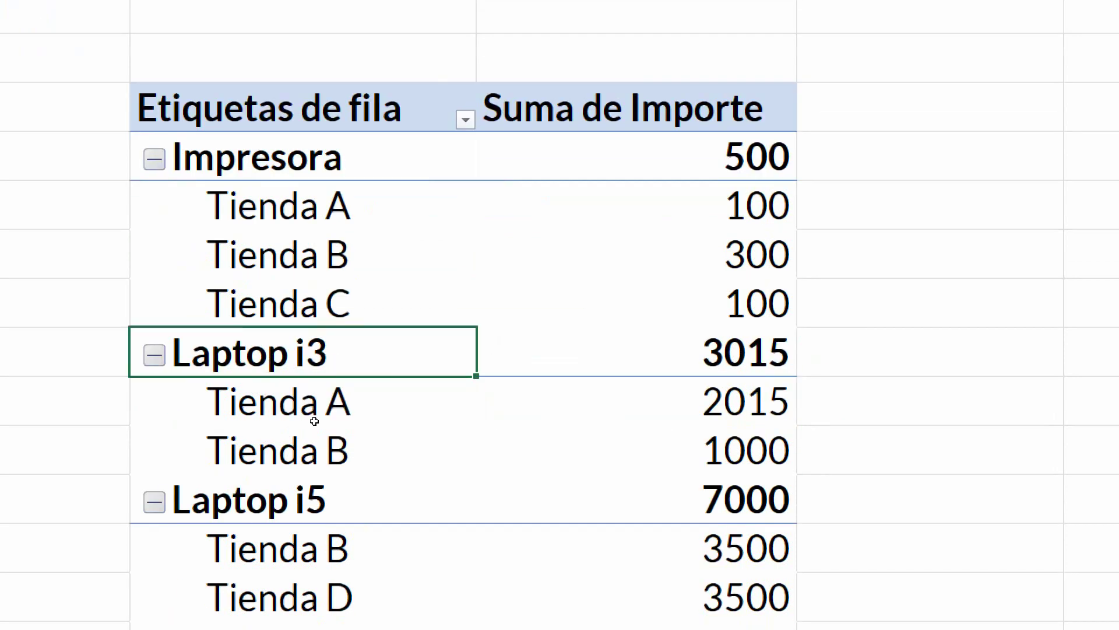
left_click(367, 382)
left_click(503, 381)
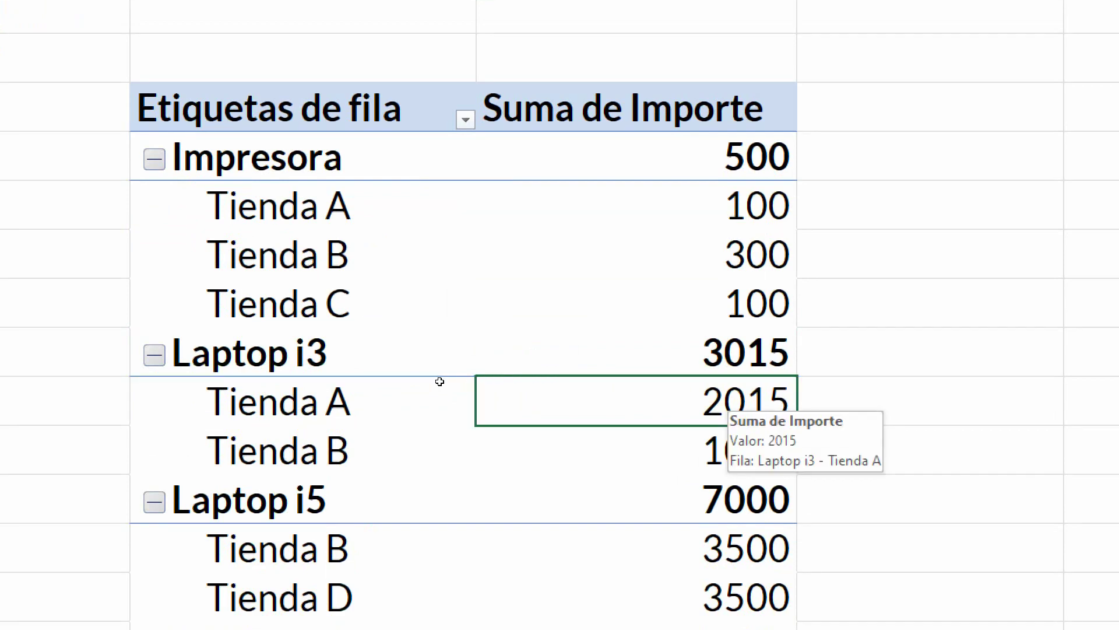
key("Down")
key("Left")
key("Right")
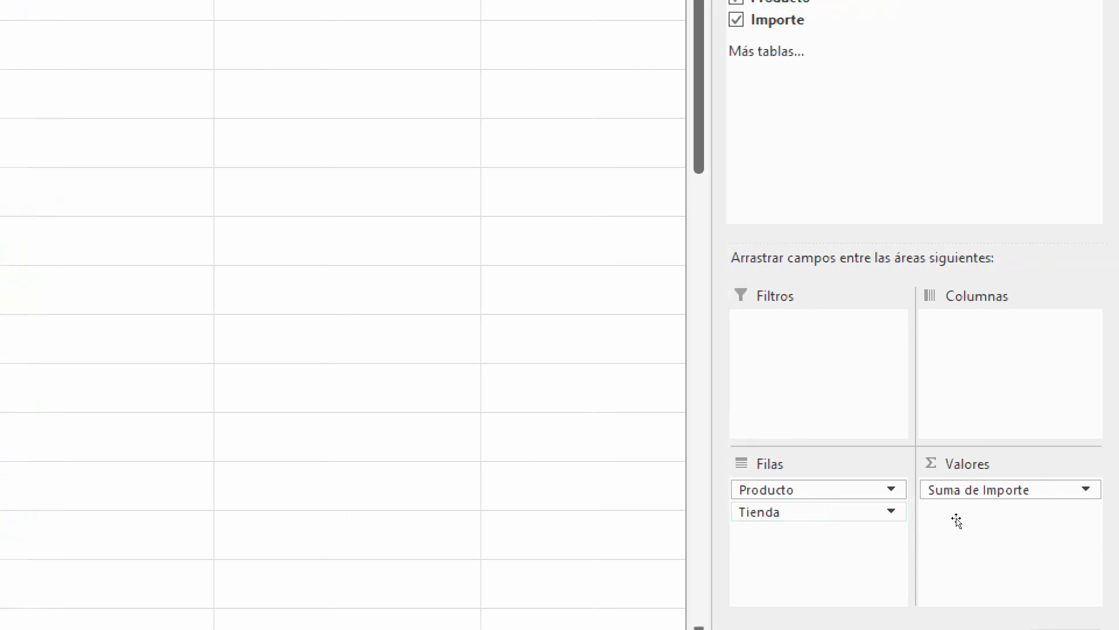
- Move Tienda above Producto in the row fields and expand the product details of Tienda A, B, C and D
left_click_drag(957, 518, 957, 499)
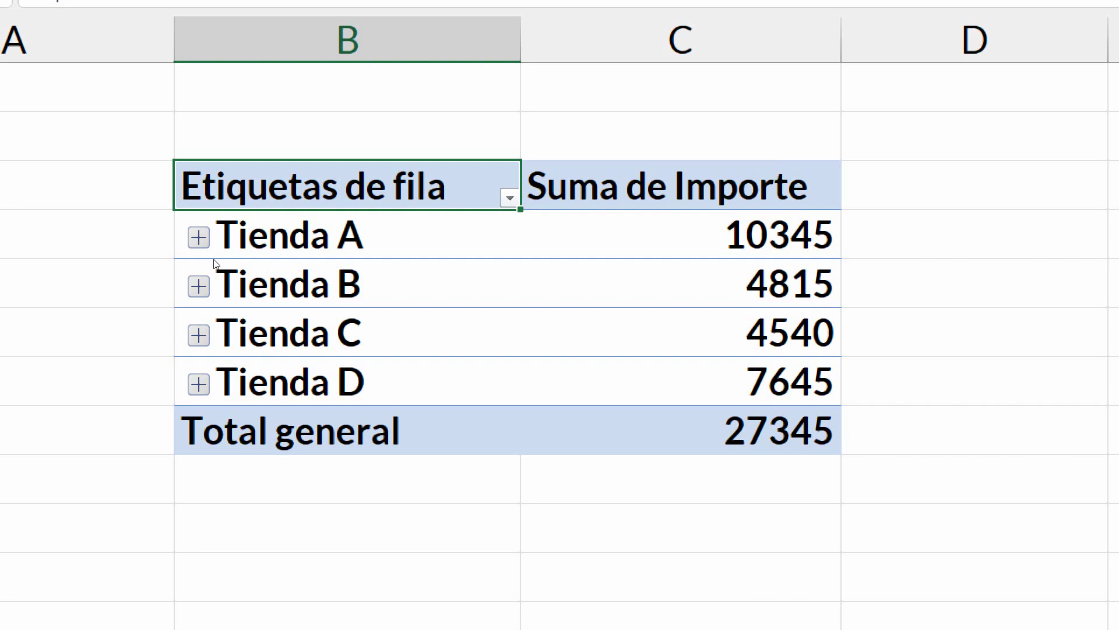
double_click(215, 258)
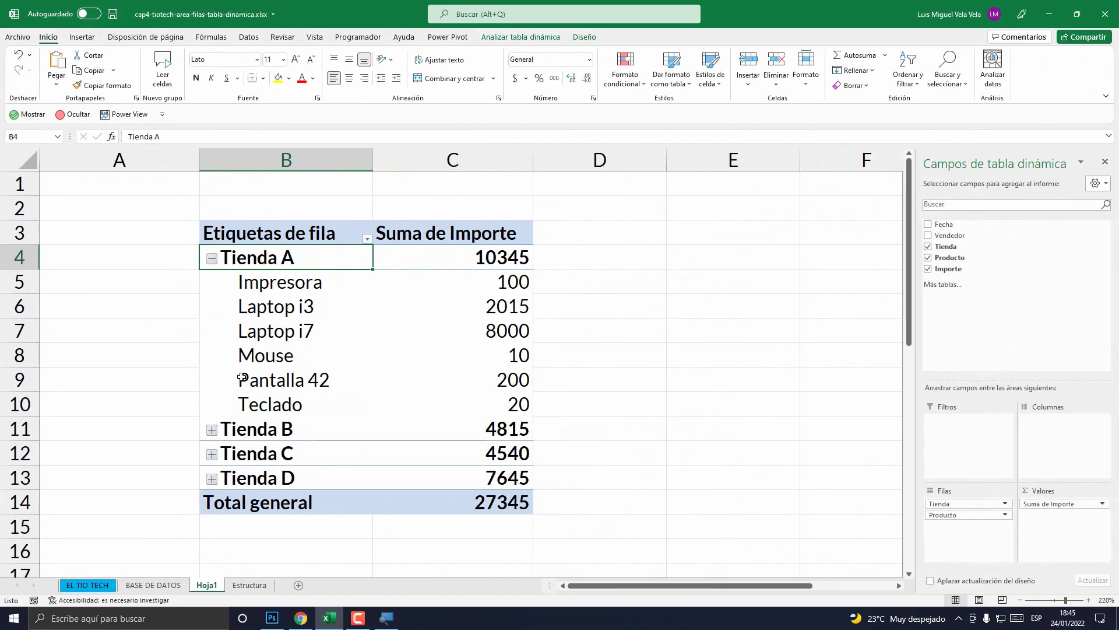
left_click(200, 580)
scroll(227, 478, "down", 2)
left_click(213, 404)
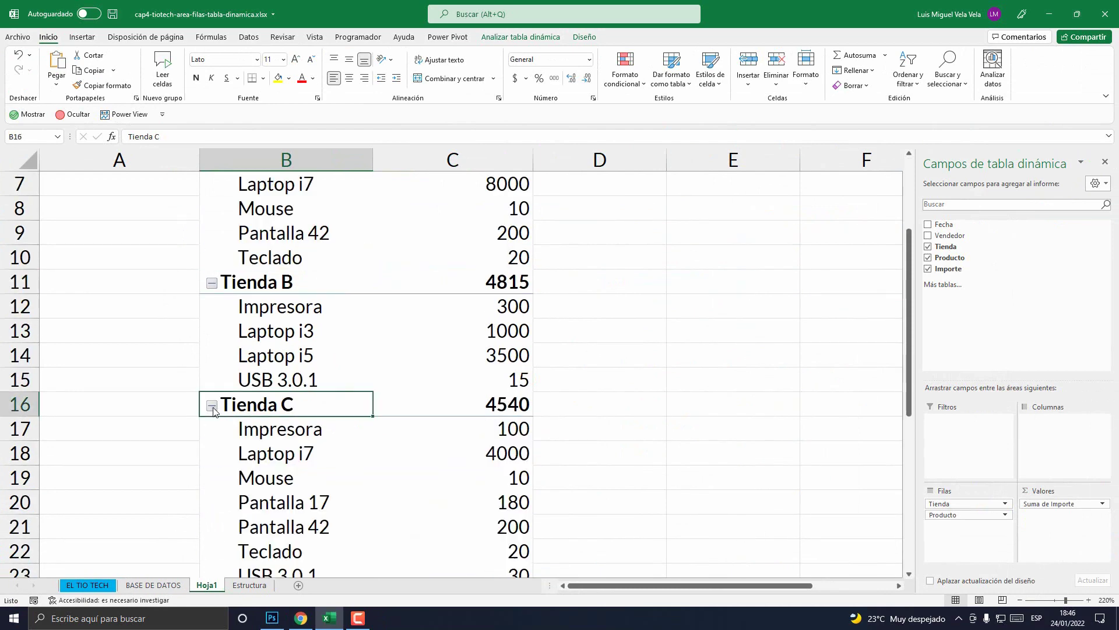
scroll(216, 449, "down", 2)
left_click(212, 454)
scroll(295, 379, "up", 4)
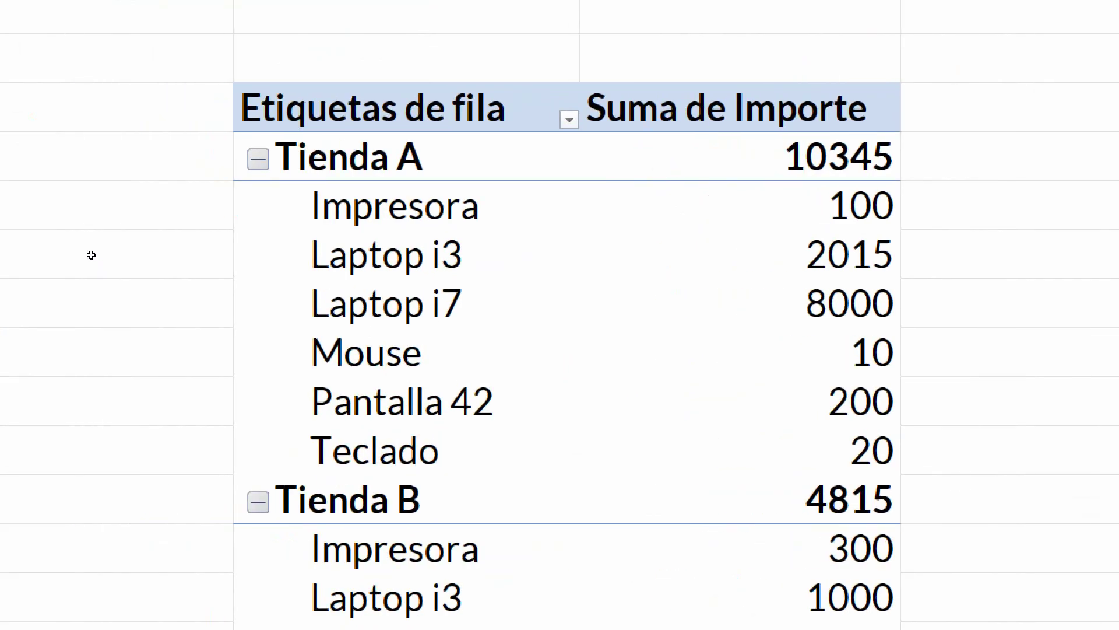
- Examine Tienda A's total and the amounts of its Impresora, Laptop i3 and Laptop i7 rows
key("Up")
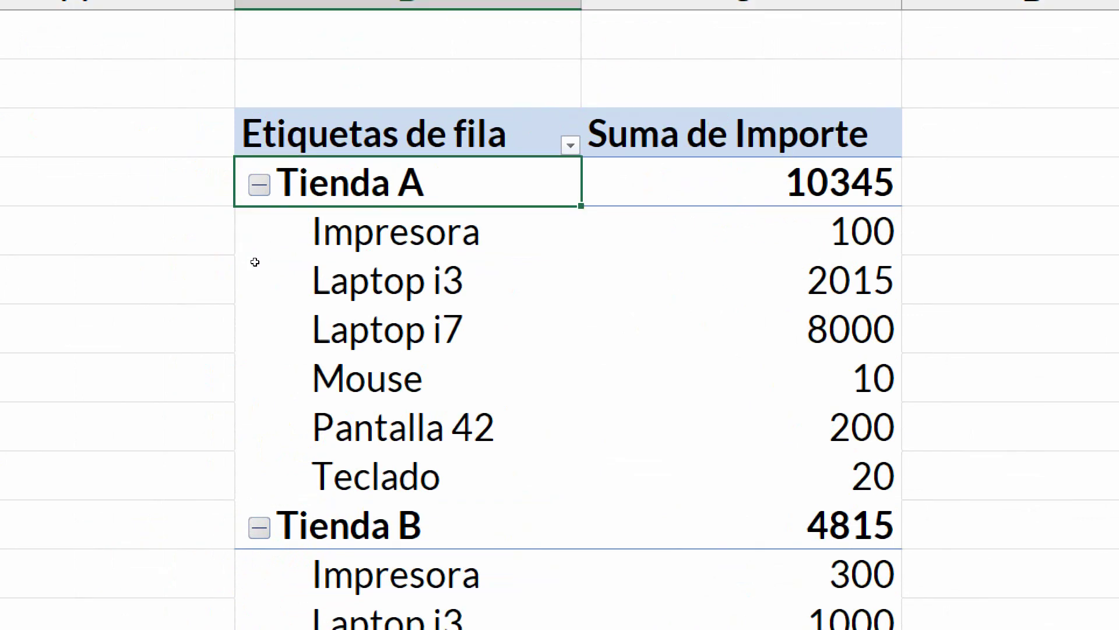
key("Right")
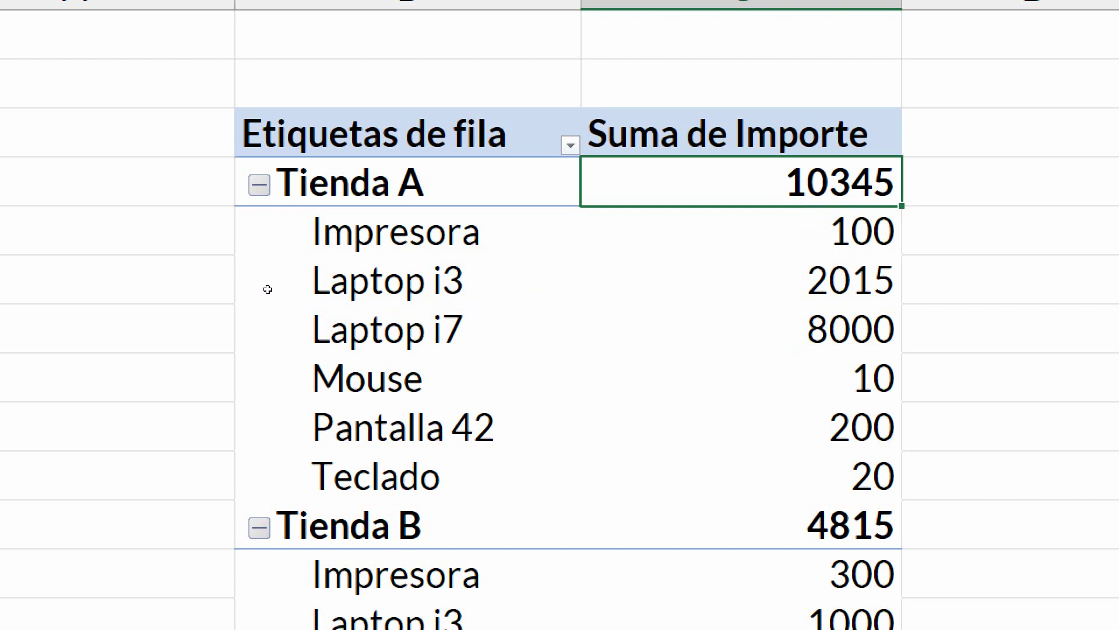
key("Left")
key("Down")
key("shift+Right")
key("Down")
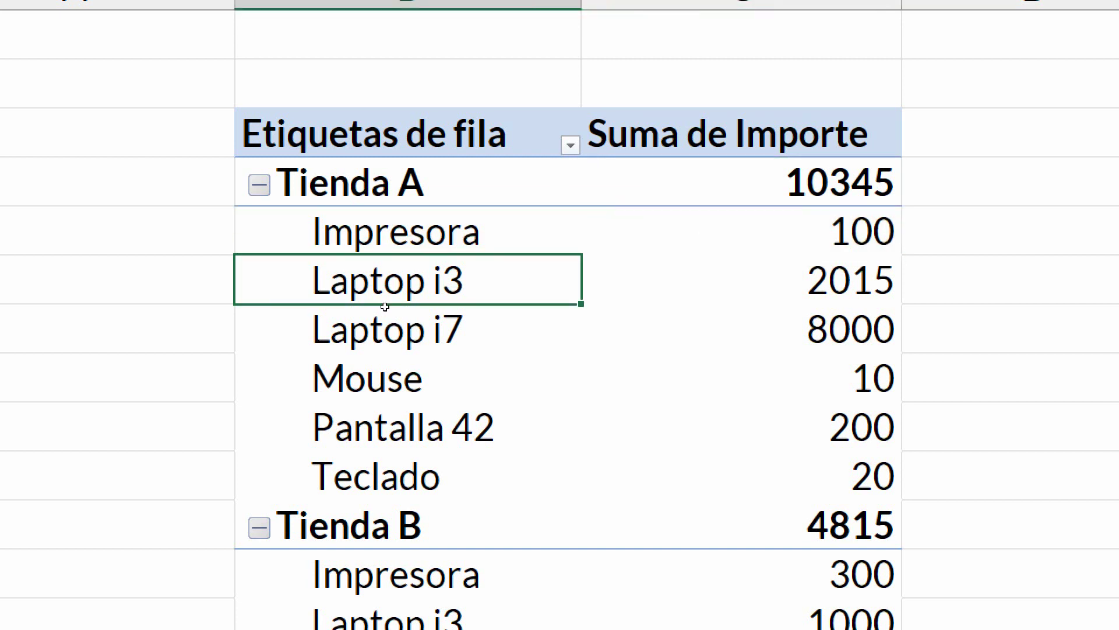
key("shift+Right")
key("Down")
key("shift+Right")
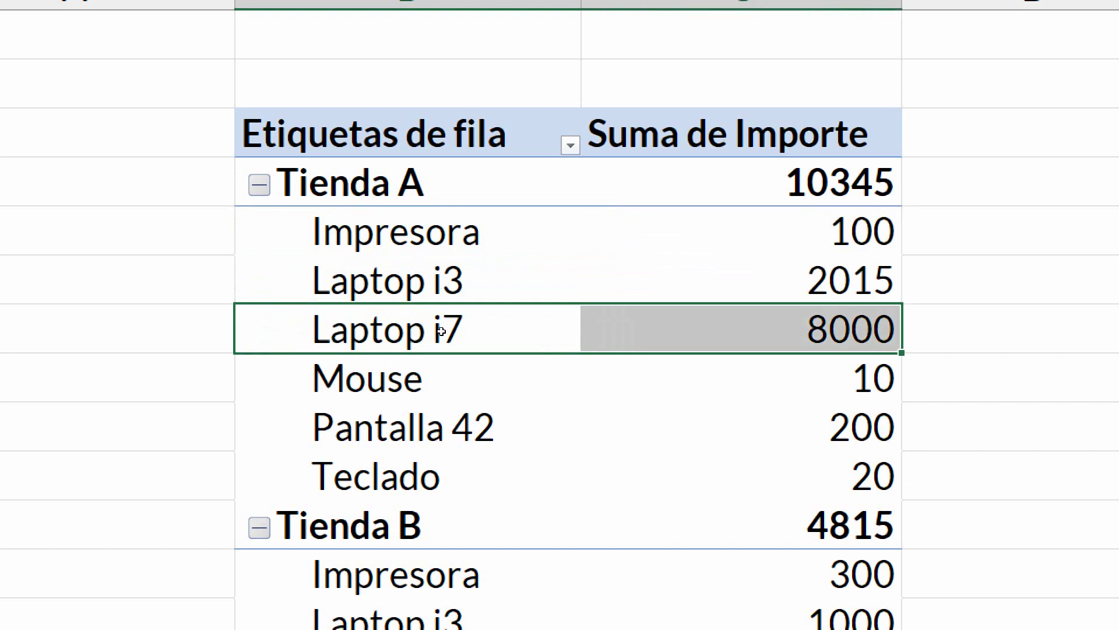
- Examine the amounts of Tienda A's products from Impresora through Teclado
key("Right")
key("Up")
key("Up")
key("shift+Down")
key("shift+Down")
key("shift+Down")
key("shift+Down")
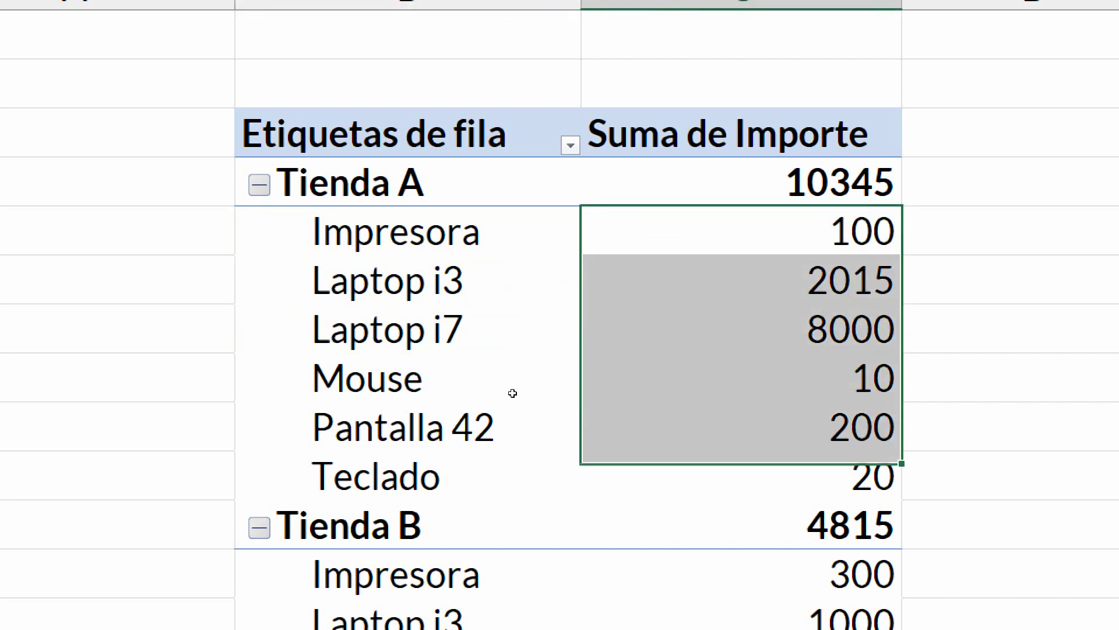
key("shift+Down")
scroll(498, 407, "down", 1)
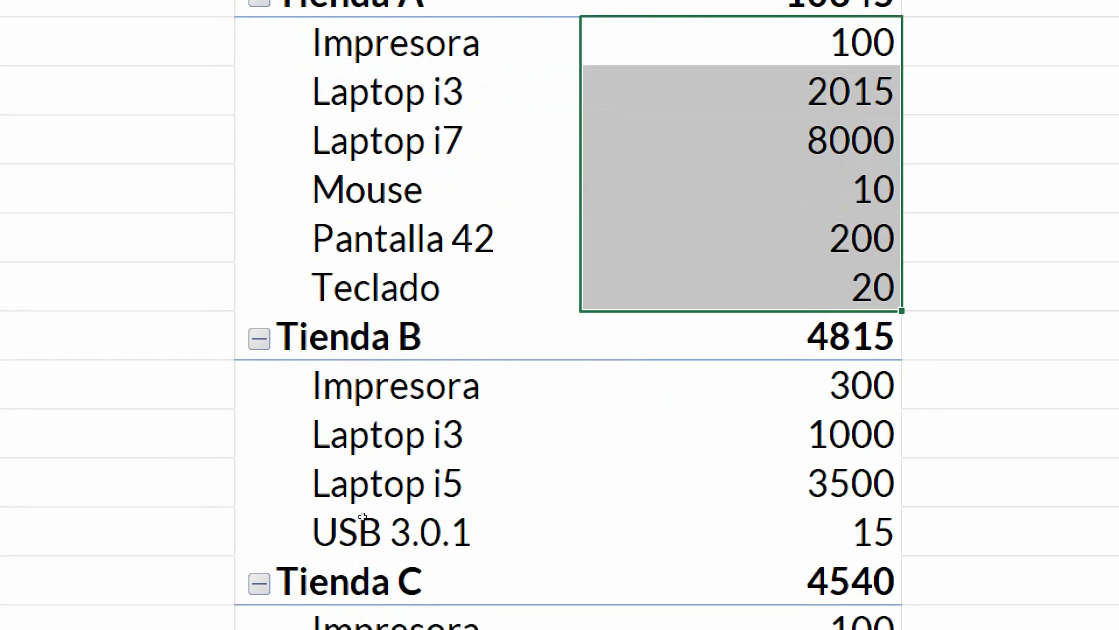
- Examine Tienda B's Impresora, Laptop i3, Laptop i5 and USB 3.0.1 rows and the remaining stores down to Total general
key("Left")
key("Down")
key("Down")
key("Down")
key("Down")
key("Down")
key("Down")
key("Down")
key("shift+Right")
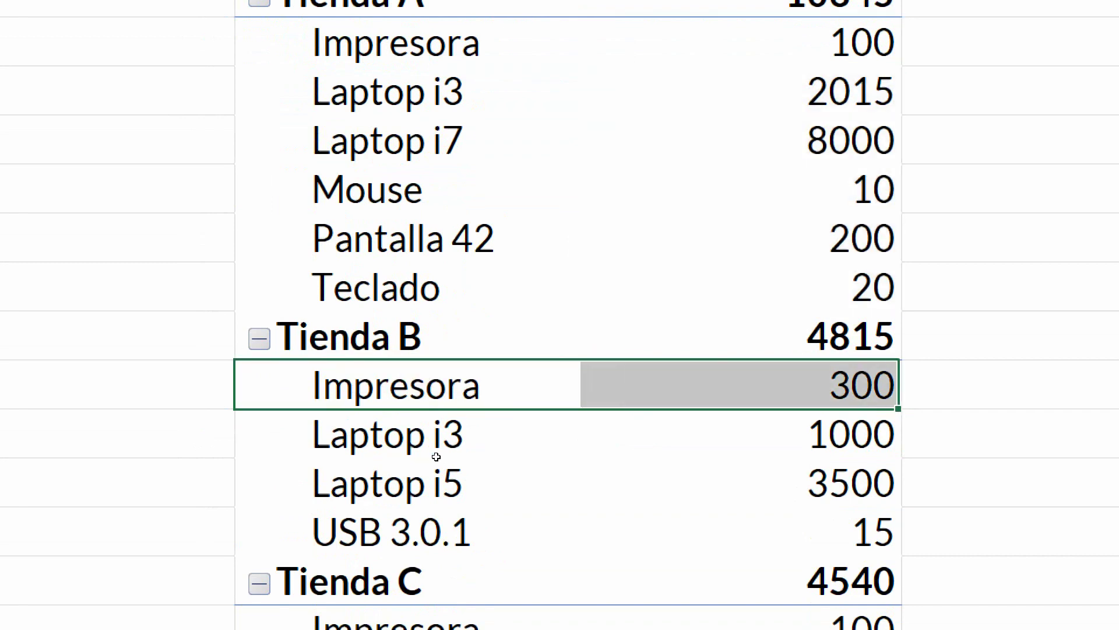
key("Down")
key("shift+Right")
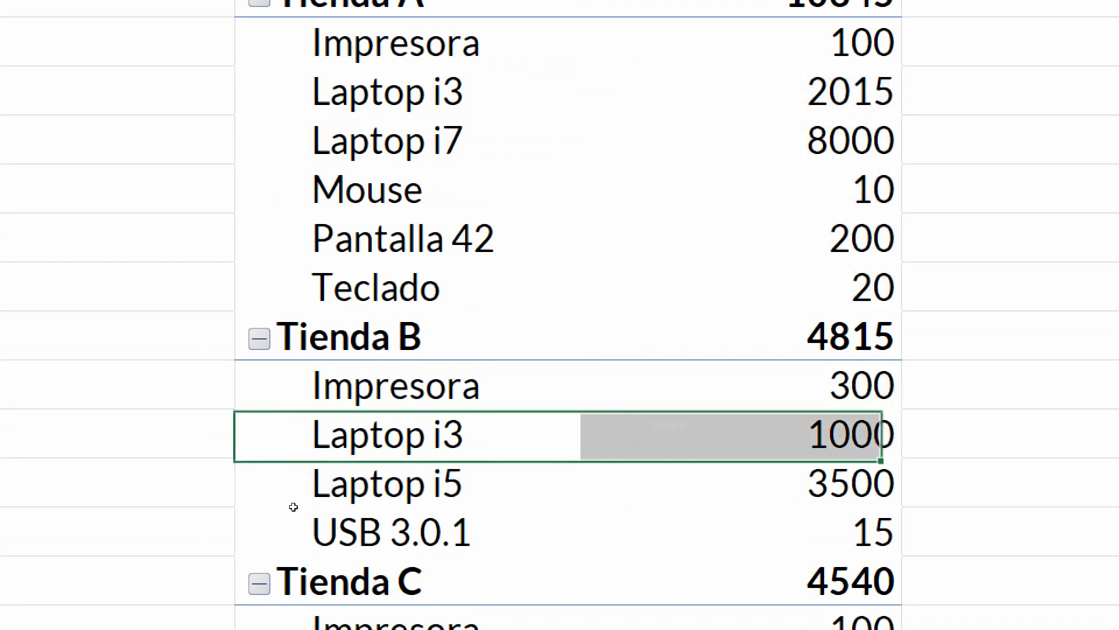
key("Down")
key("shift+Right")
key("Down")
key("shift+Right")
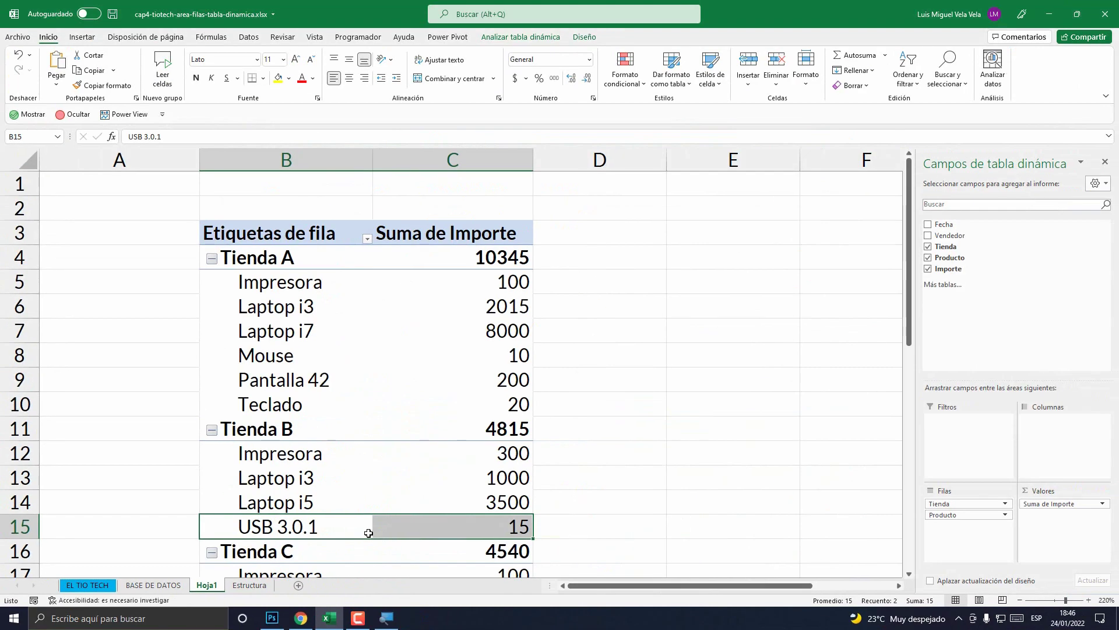
scroll(299, 465, "down", 3)
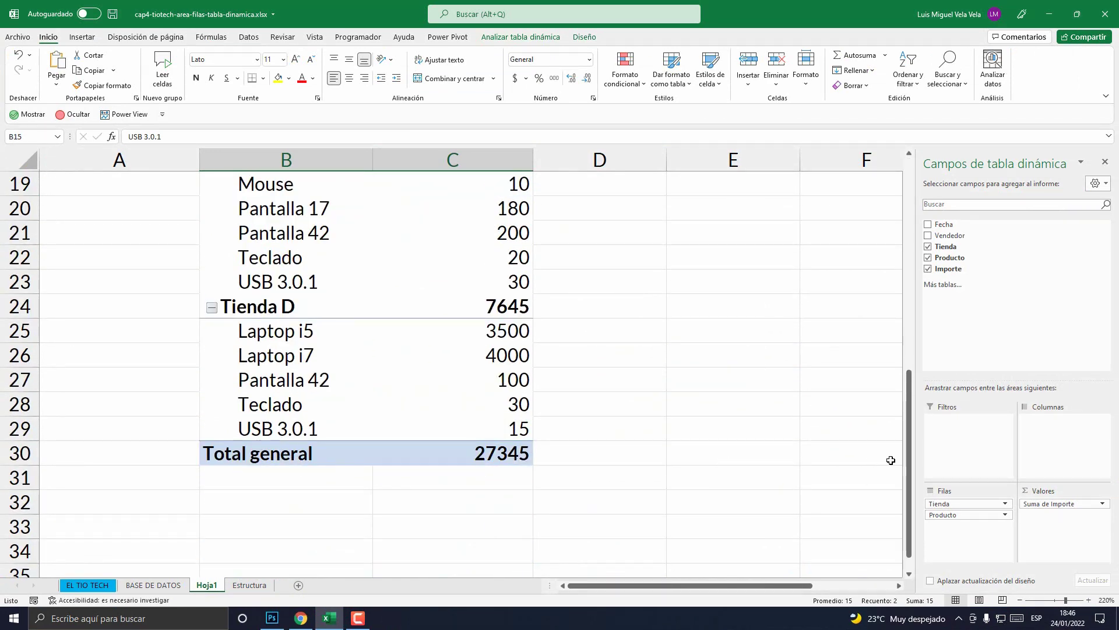
scroll(399, 415, "up", 3)
scroll(398, 415, "up", 3)
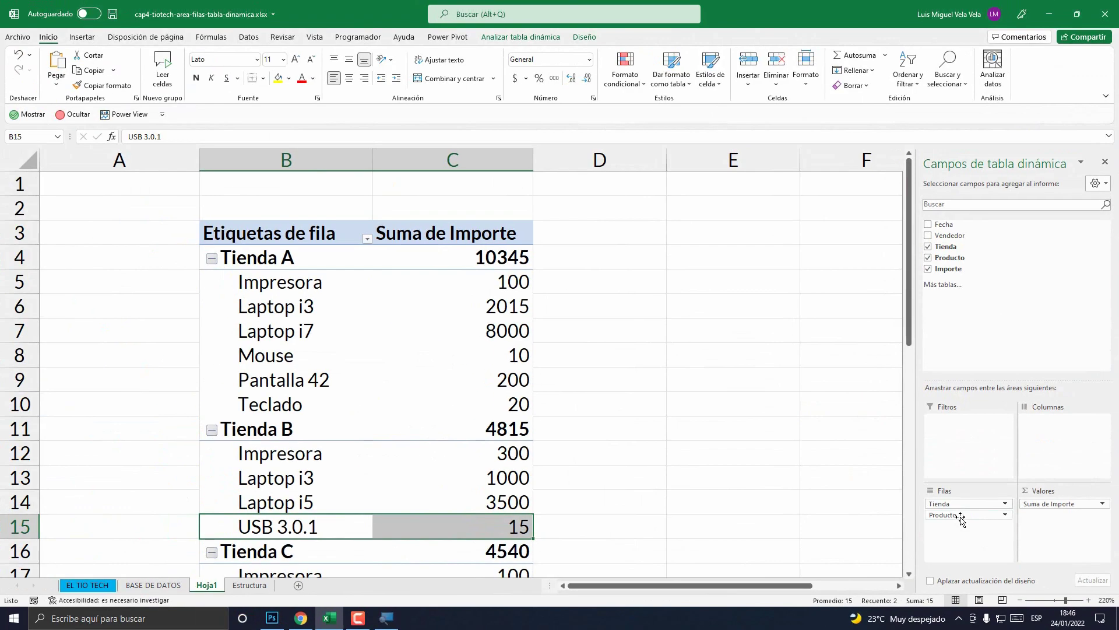
- Place Producto above Tienda in the row fields and restore Tienda as the first field
left_click_drag(804, 427, 793, 403)
left_click_drag(956, 502, 956, 500)
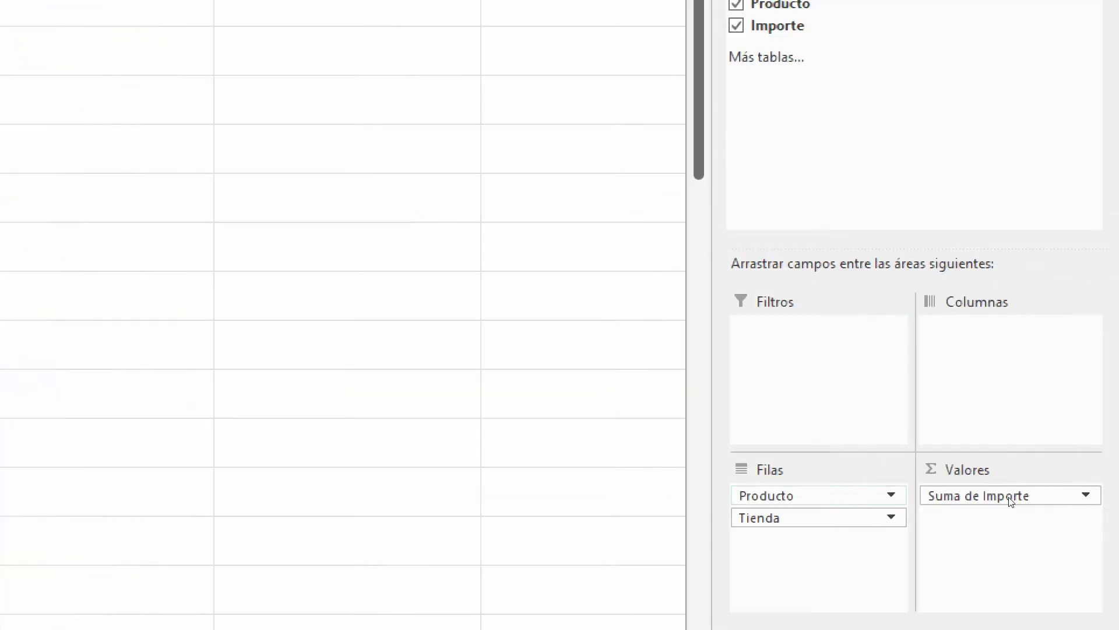
left_click_drag(948, 521, 952, 505)
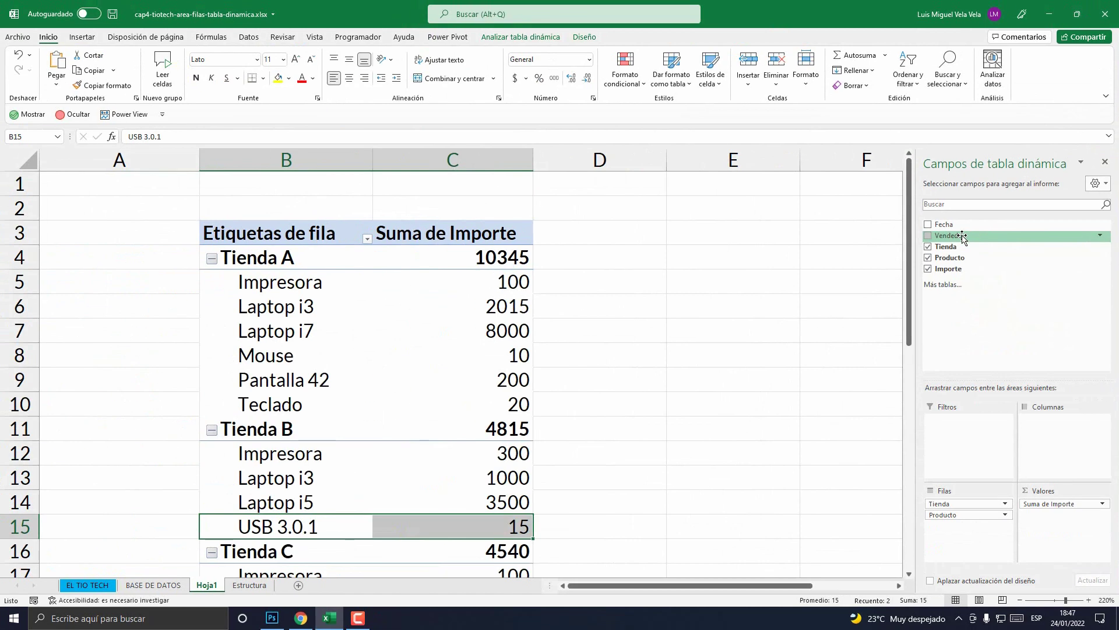
- Add Vendedor to the row fields and place it above Tienda and Producto
left_click_drag(962, 236, 956, 515)
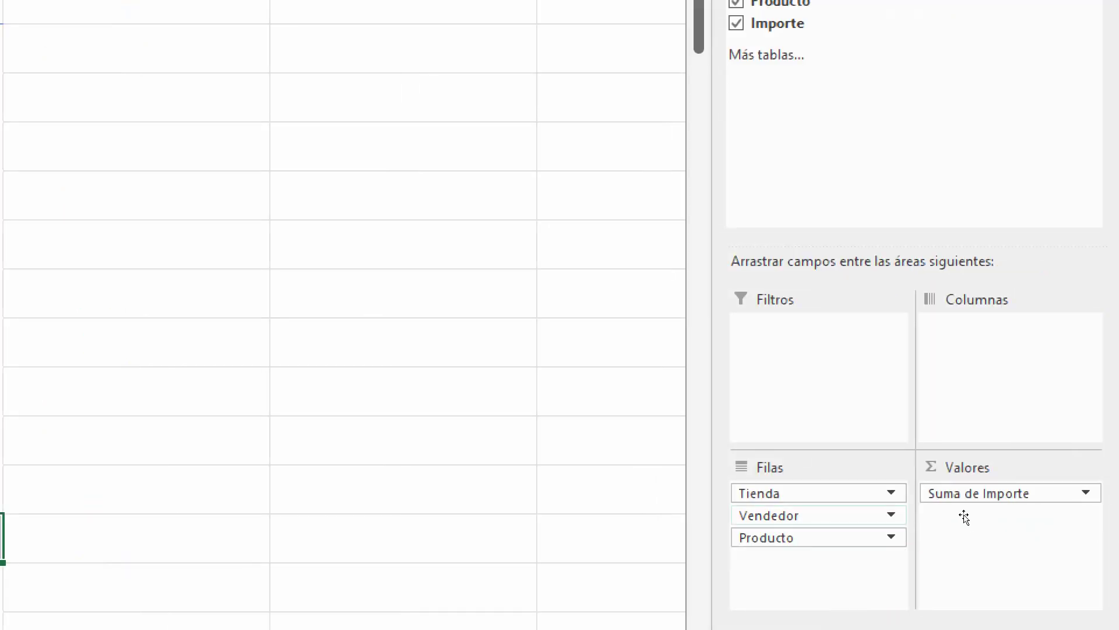
left_click_drag(964, 513, 960, 501)
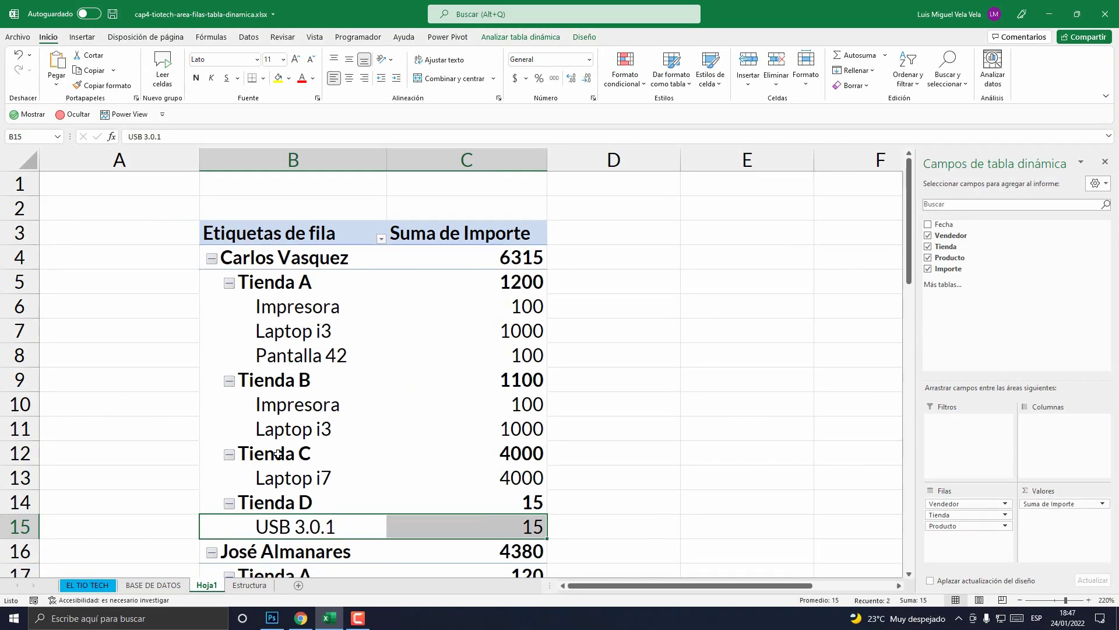
- Collapse the product details of Tienda A, B, C and D under the sellers
left_click(229, 283)
left_click(230, 308)
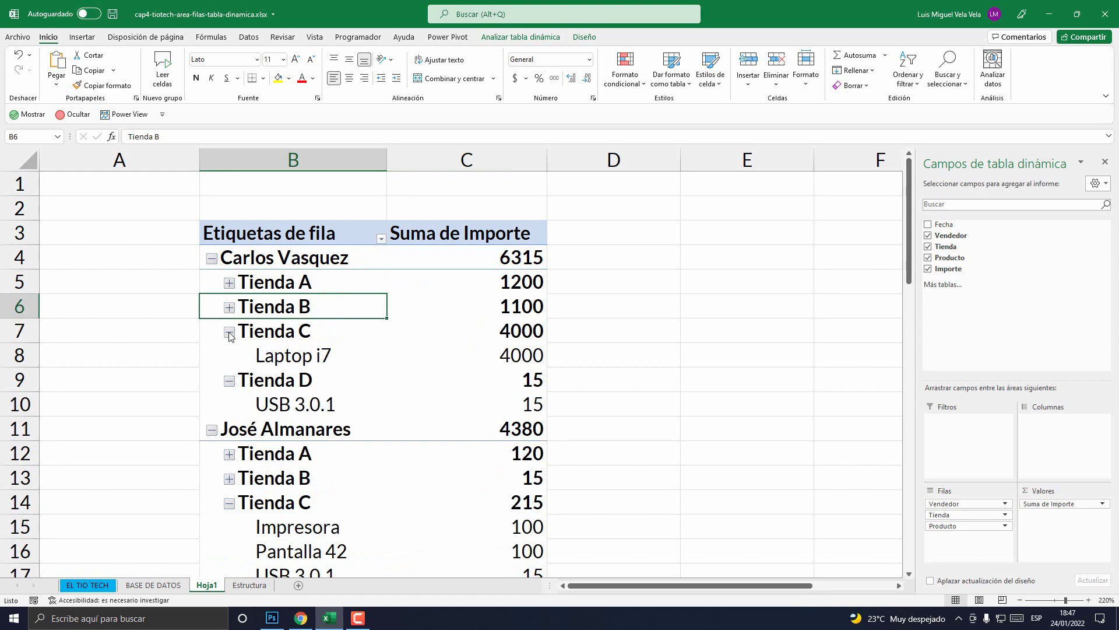
left_click(230, 331)
left_click(229, 355)
scroll(242, 432, "down", 5)
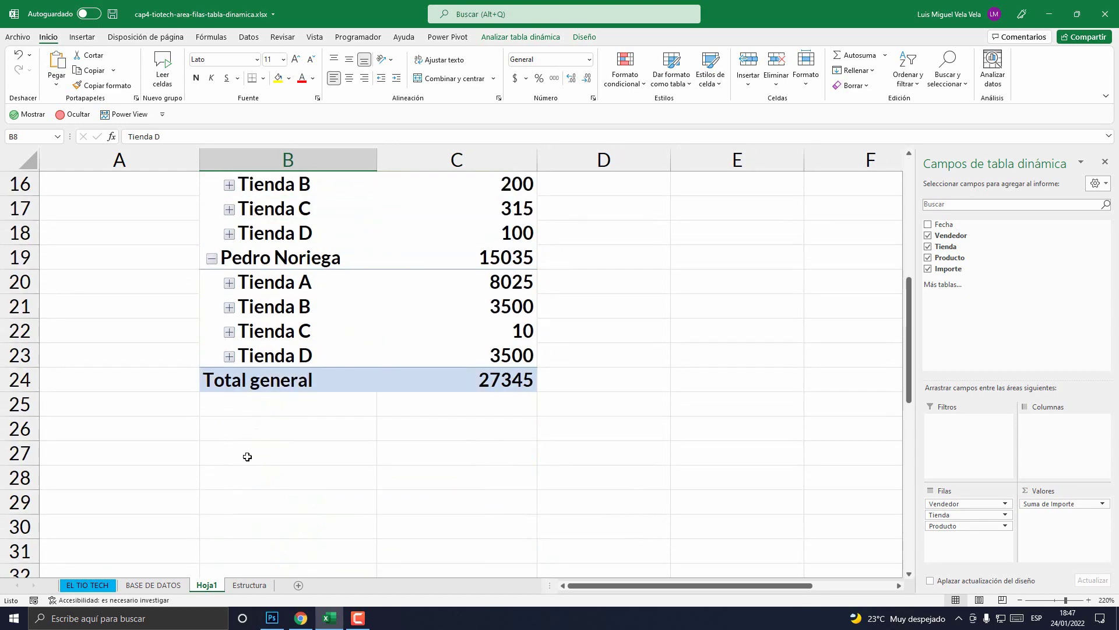
scroll(248, 457, "up", 5)
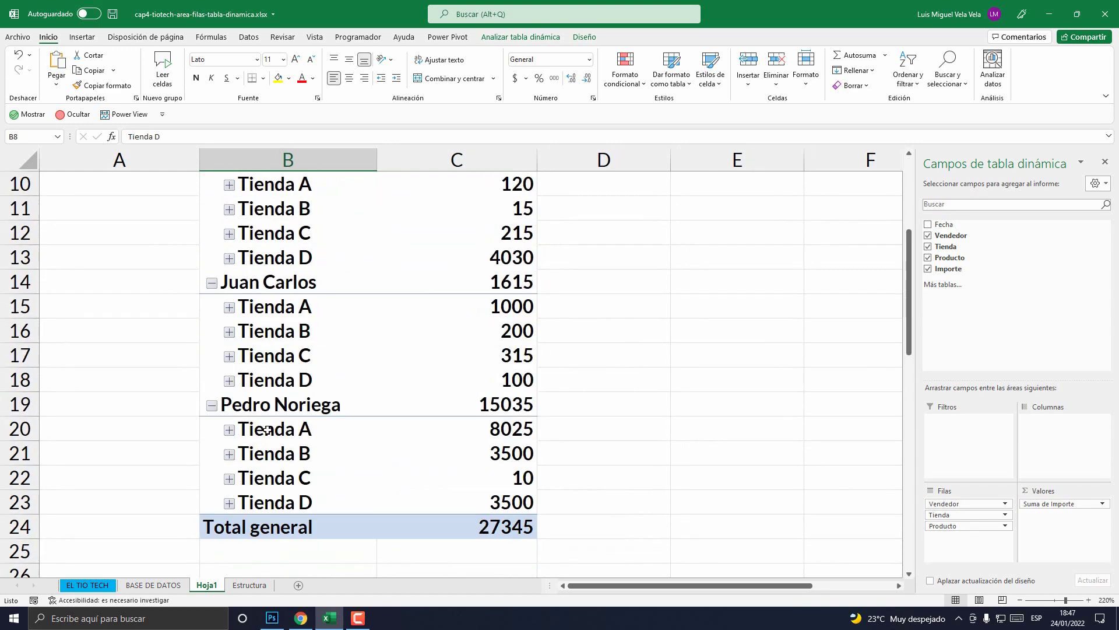
- Fill the first seller's label and total in row 4 with yellow
left_click(659, 280)
left_click(328, 292)
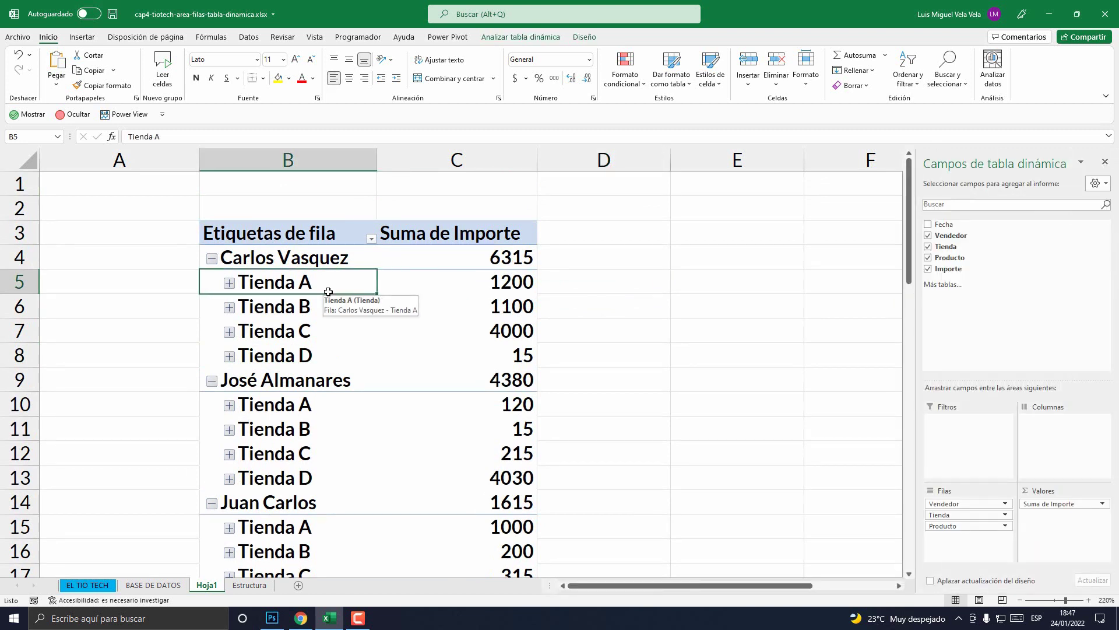
left_click(261, 254)
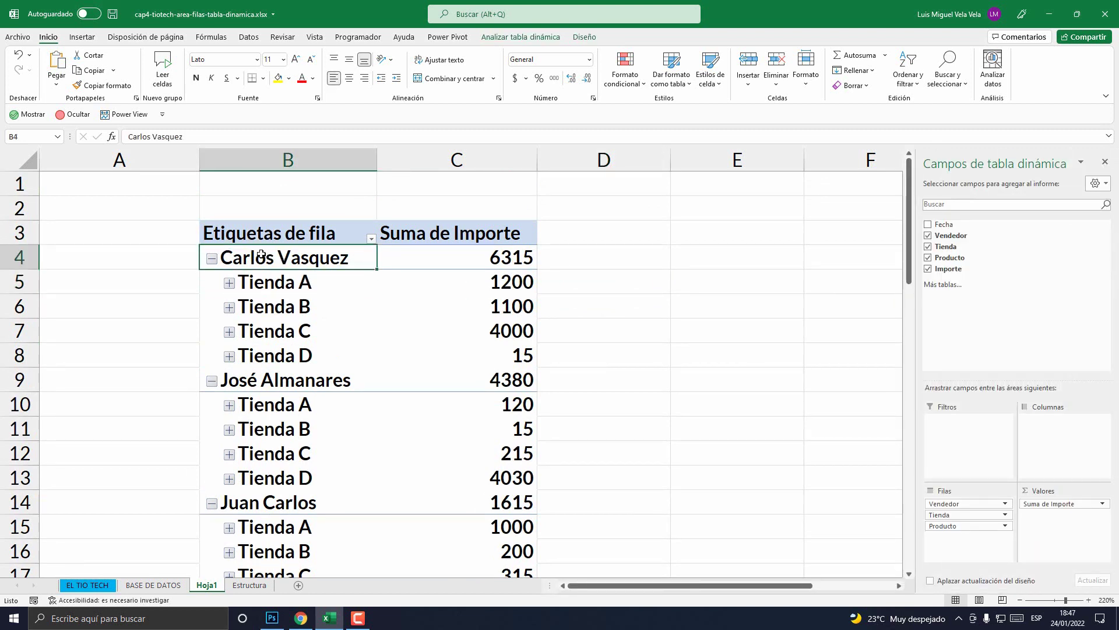
left_click_drag(262, 254, 482, 257)
left_click(278, 78)
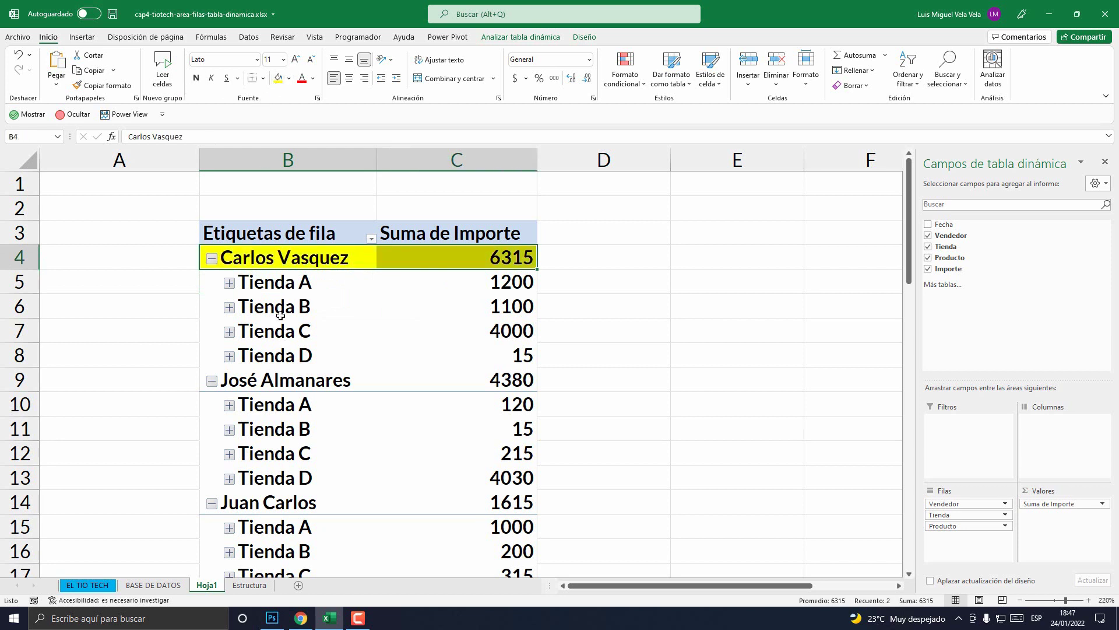
- Examine the highlighted seller's amounts for Tienda A, Tienda B, Tienda C and Tienda D
left_click_drag(279, 287, 441, 289)
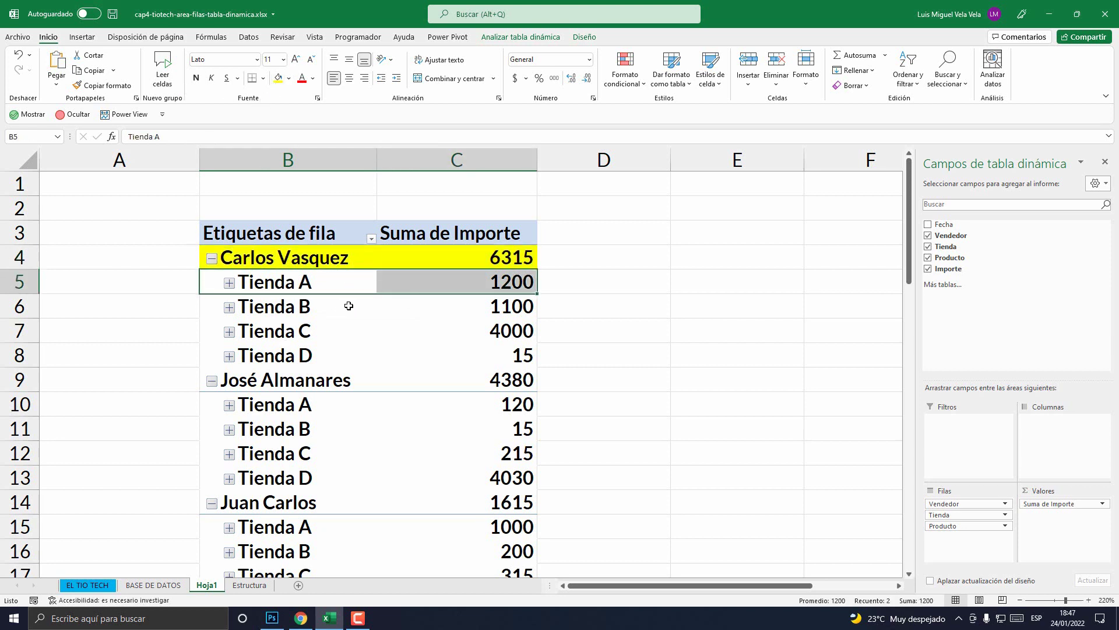
left_click_drag(300, 306, 430, 304)
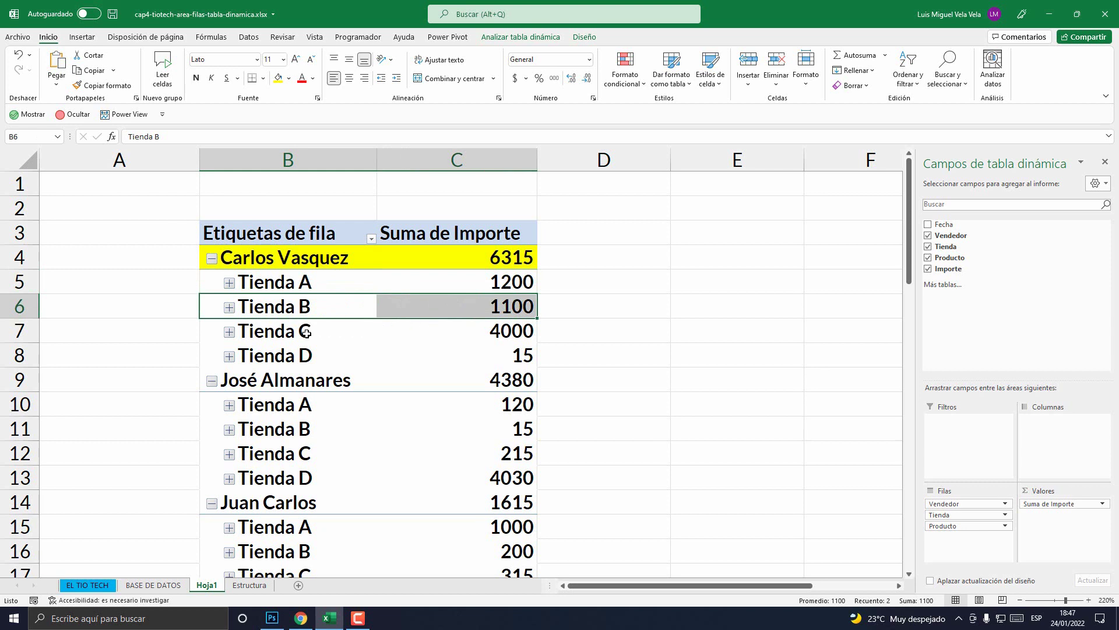
left_click_drag(306, 332, 444, 330)
left_click(310, 355)
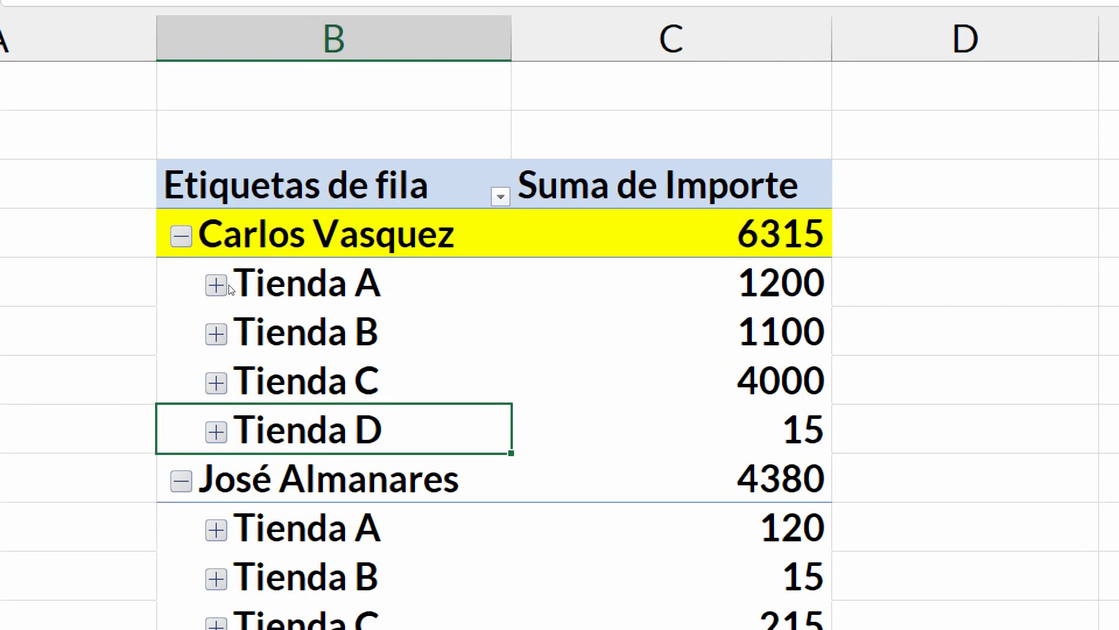
- Expand Tienda A to examine its product rows and the highlighted seller's total, and collapse it again
left_click(226, 286)
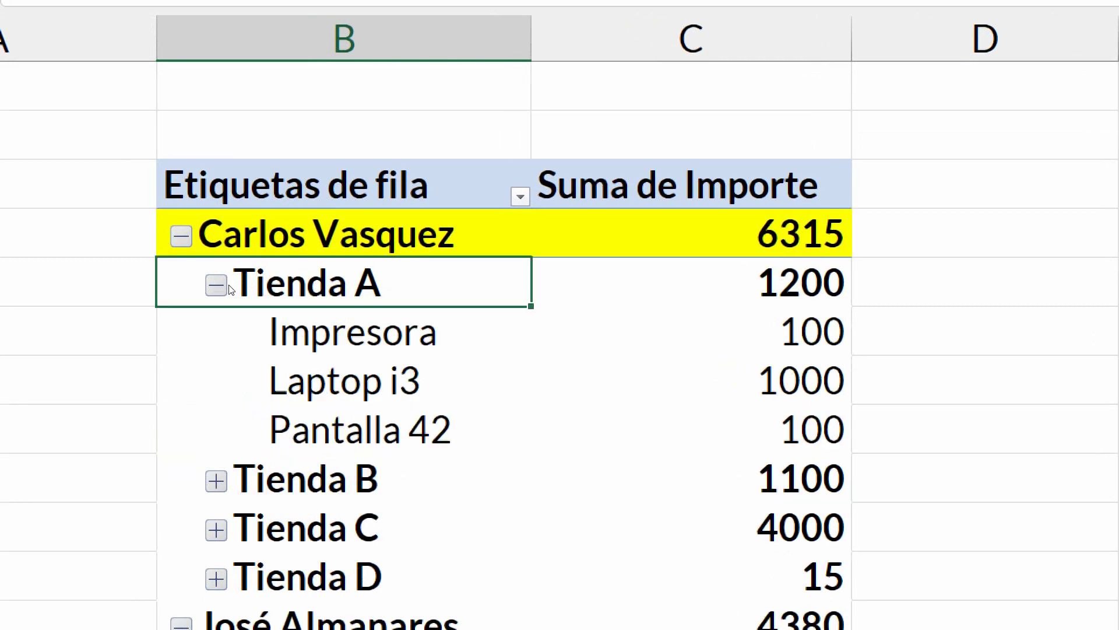
left_click(298, 312)
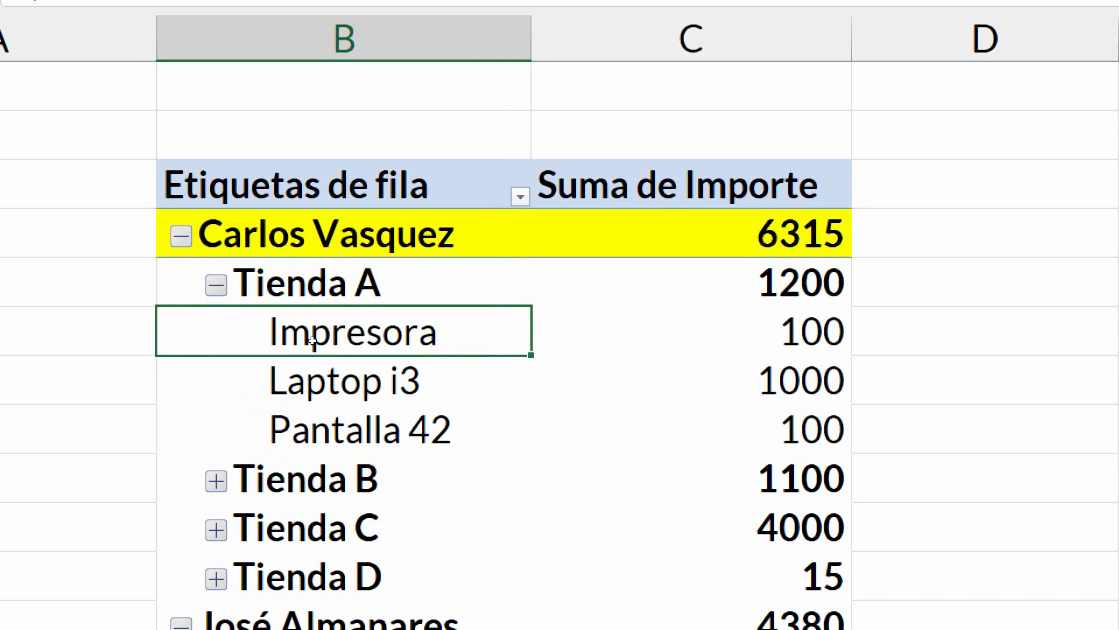
key("Down")
key("Down")
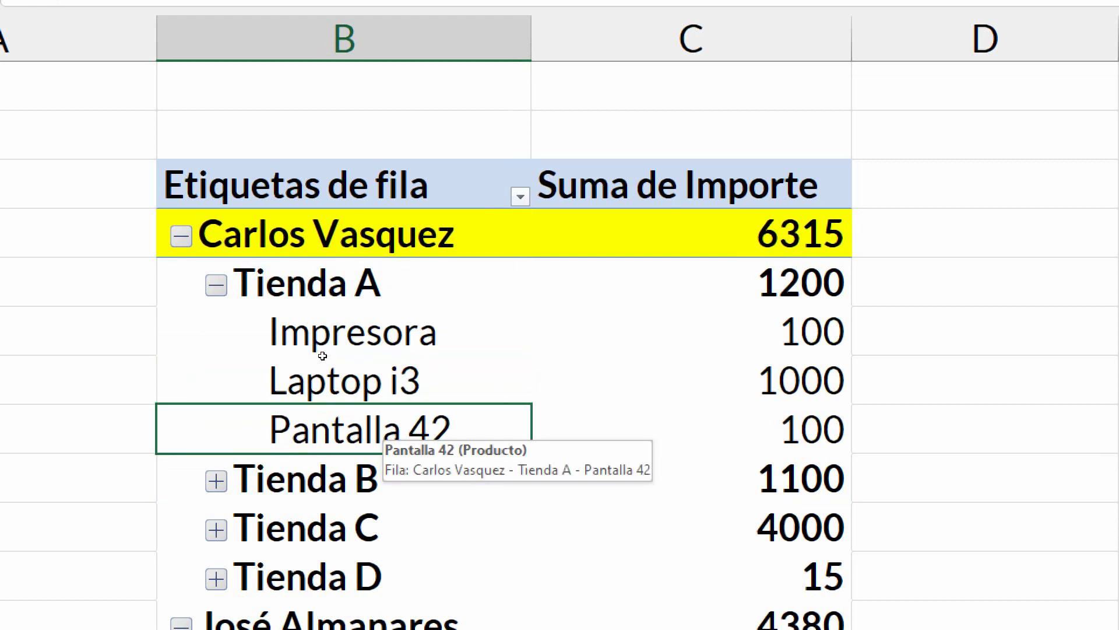
left_click(260, 256)
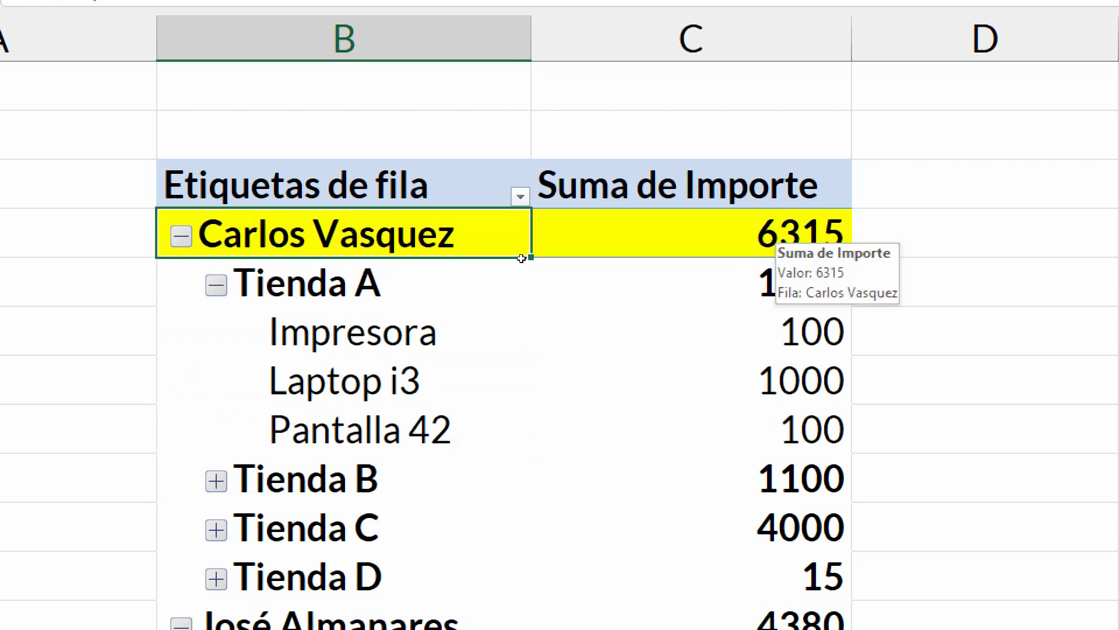
left_click(539, 255)
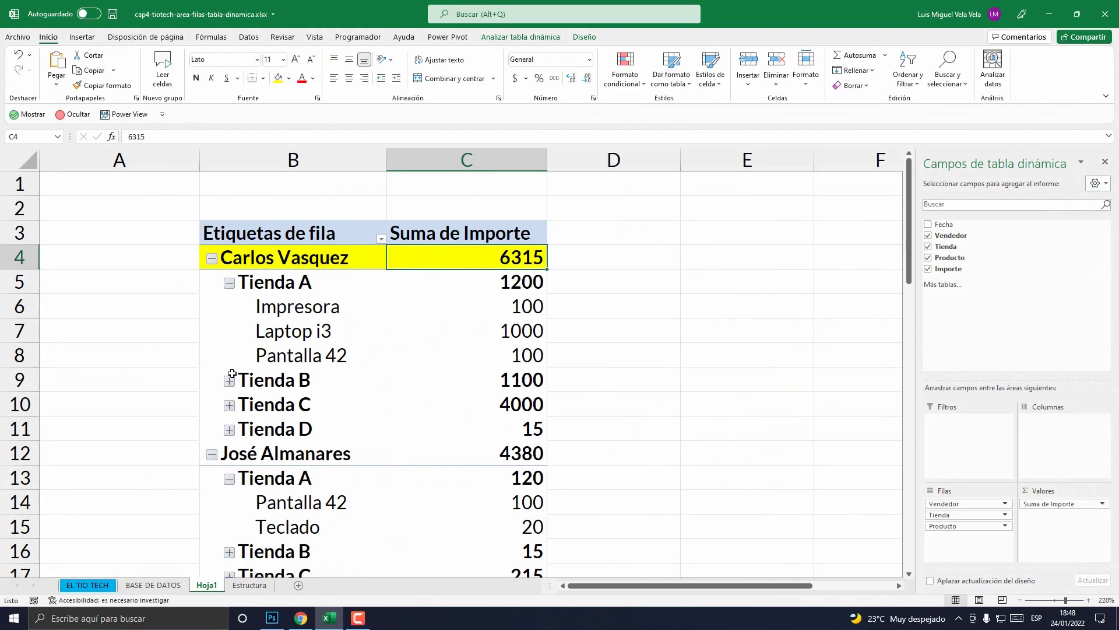
left_click(230, 283)
scroll(274, 392, "down", 3)
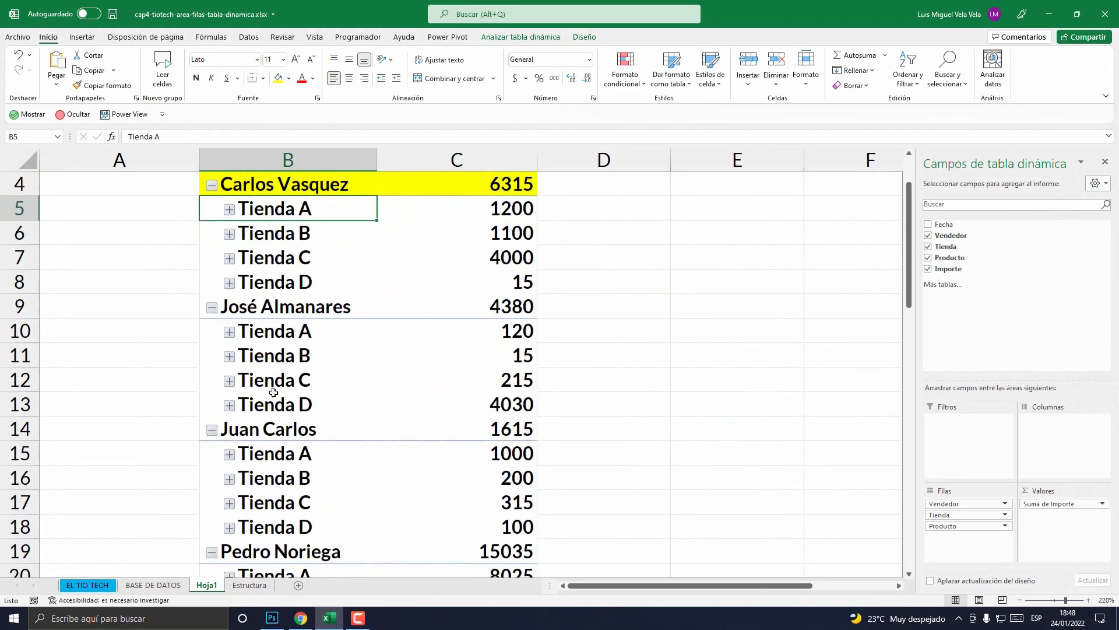
scroll(274, 393, "up", 3)
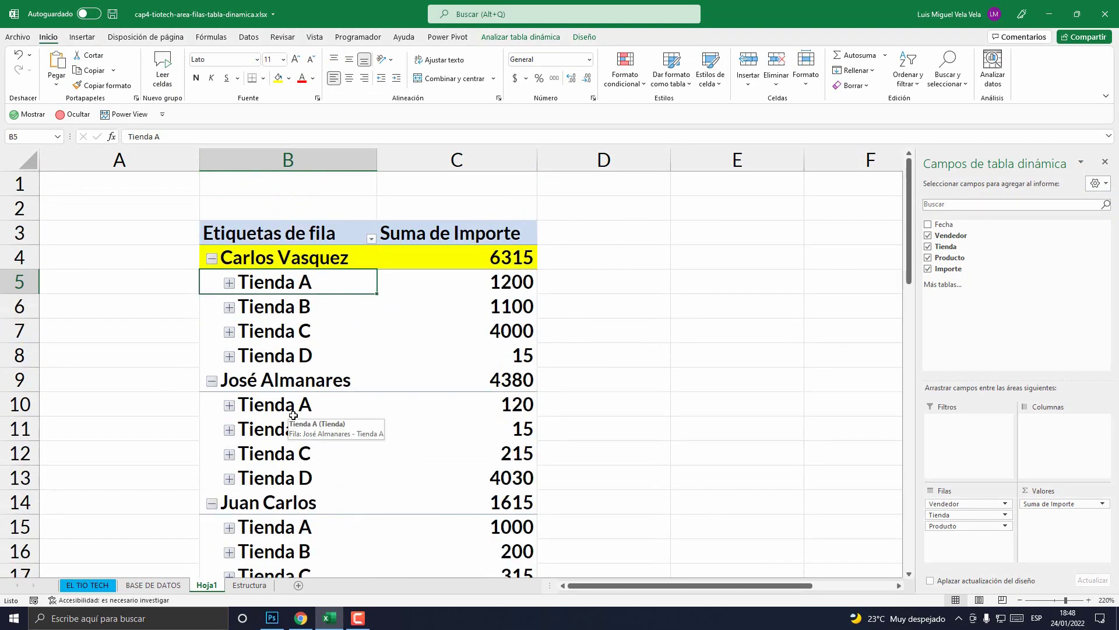
- Reopen Tienda A's details under the first seller to check Impresora and Laptop i3, and collapse them
left_click(229, 283)
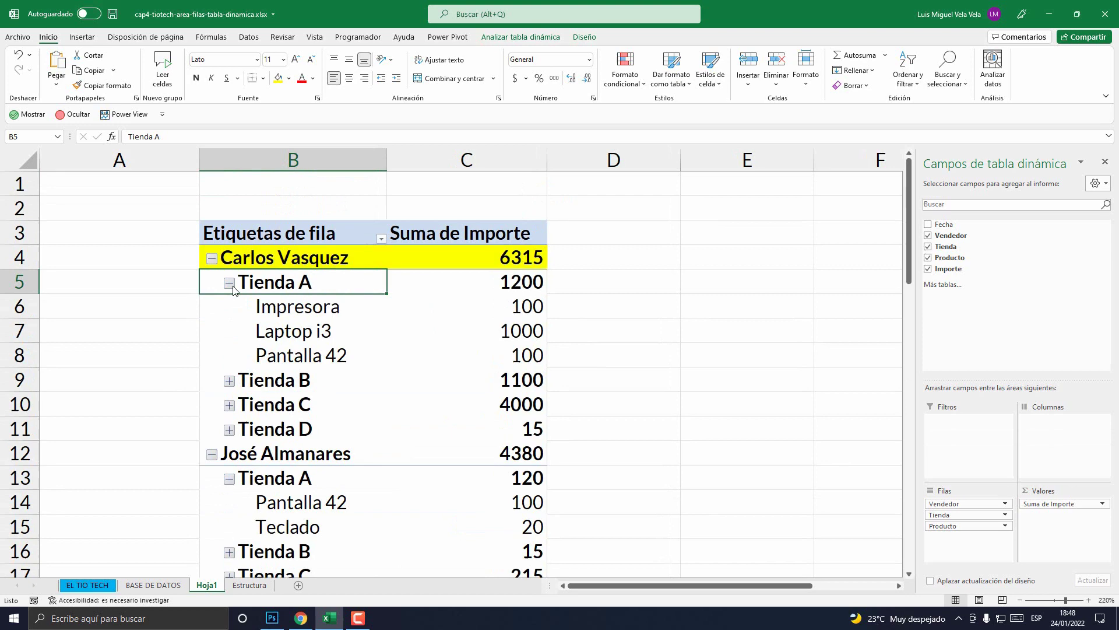
left_click(282, 305)
left_click(296, 328)
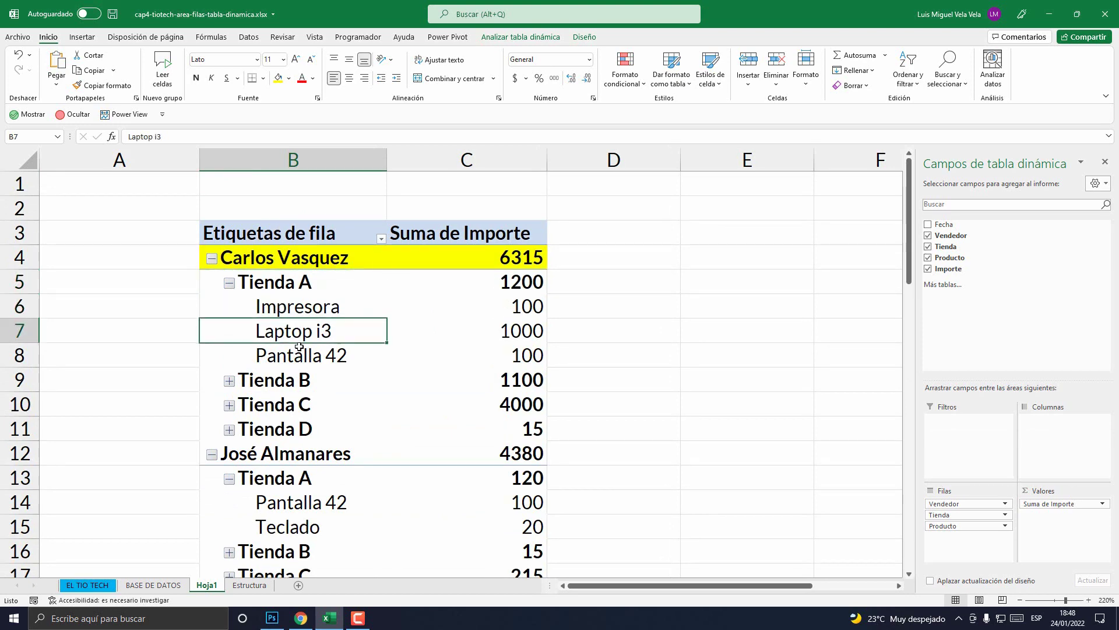
left_click(229, 282)
- Examine the Total general row at the end of the pivot table
scroll(496, 427, "down", 6)
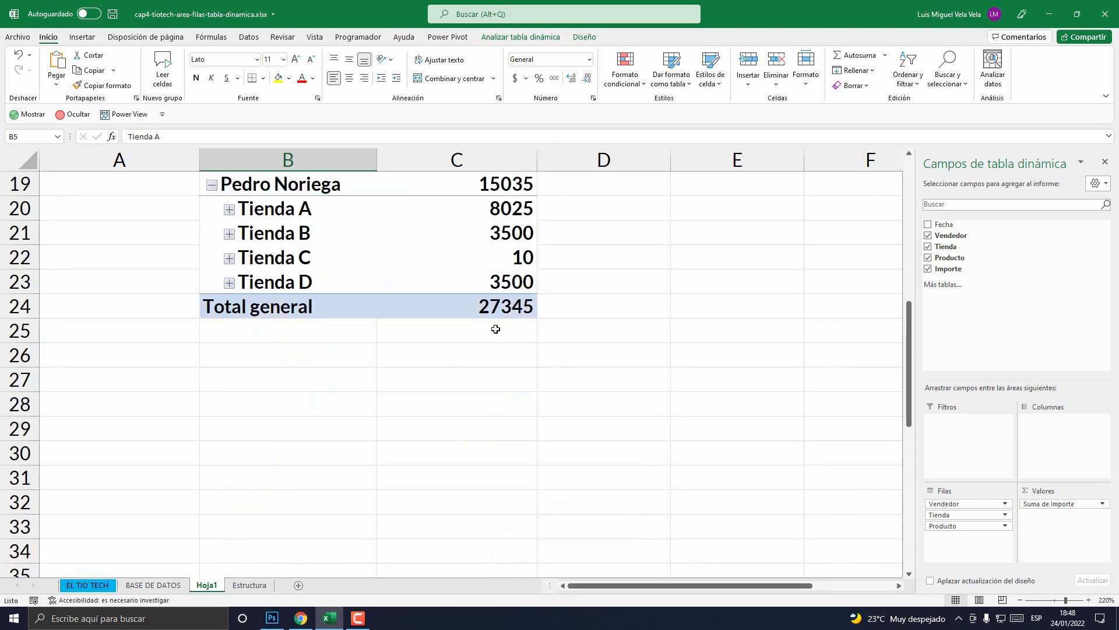
left_click(514, 302)
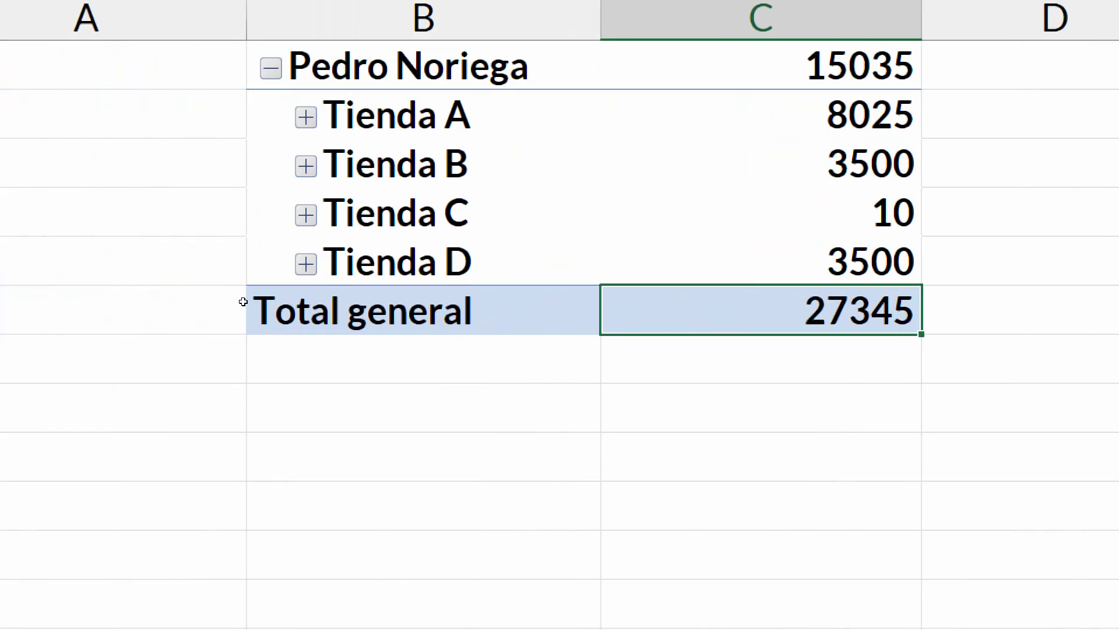
left_click(243, 301)
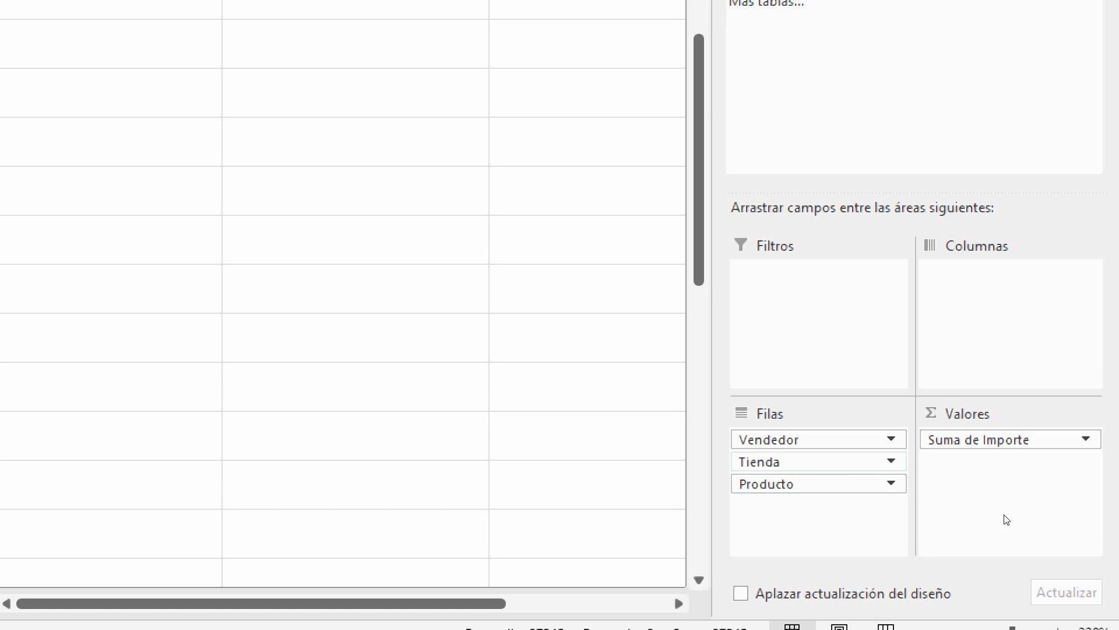
- Remove Tienda and Producto from the row fields, keeping only Vendedor
key("shift+F10")
key("Up")
key("Up")
key("Return")
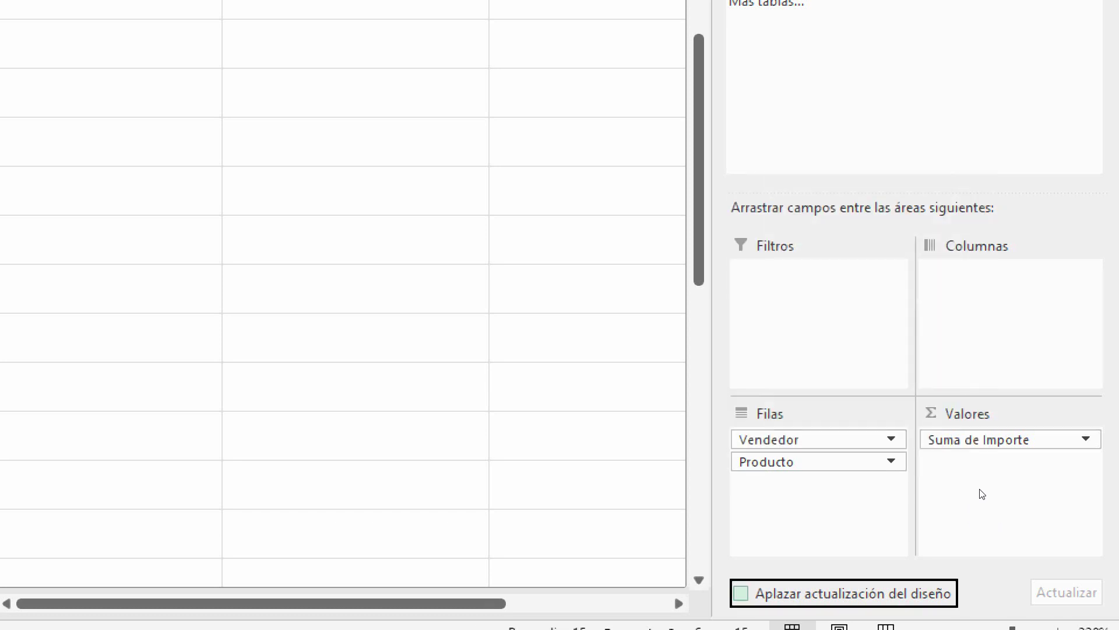
key("shift+Tab")
key("shift+F10")
key("Up")
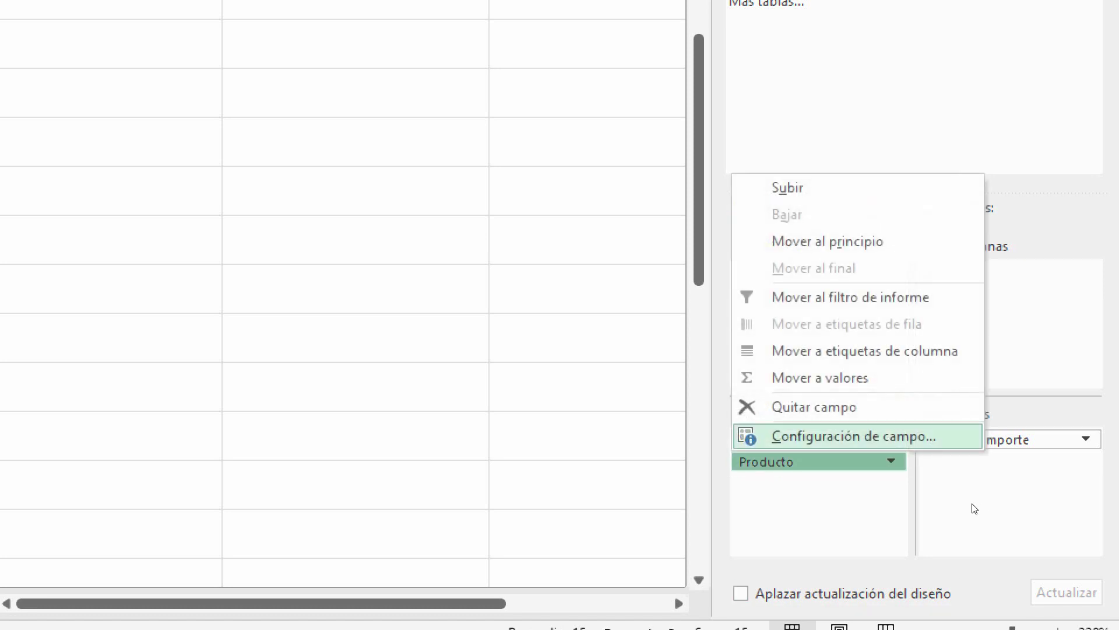
key("Up")
key("Return")
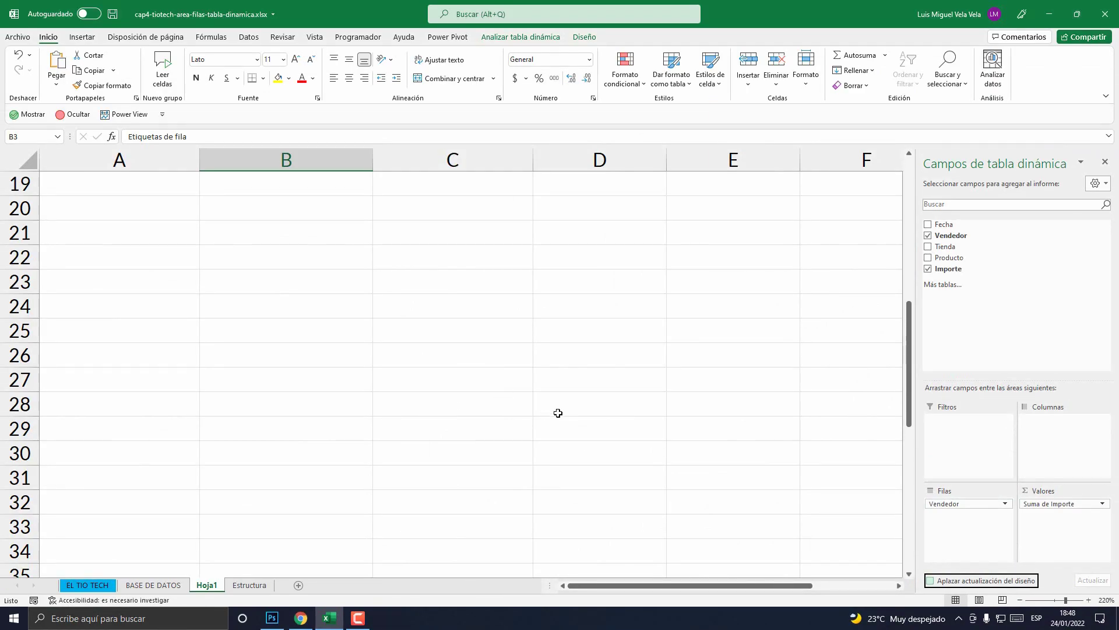
- Examine each seller's row and its Suma de Importe in the pivot table
scroll(558, 413, "up", 6)
left_click(569, 312)
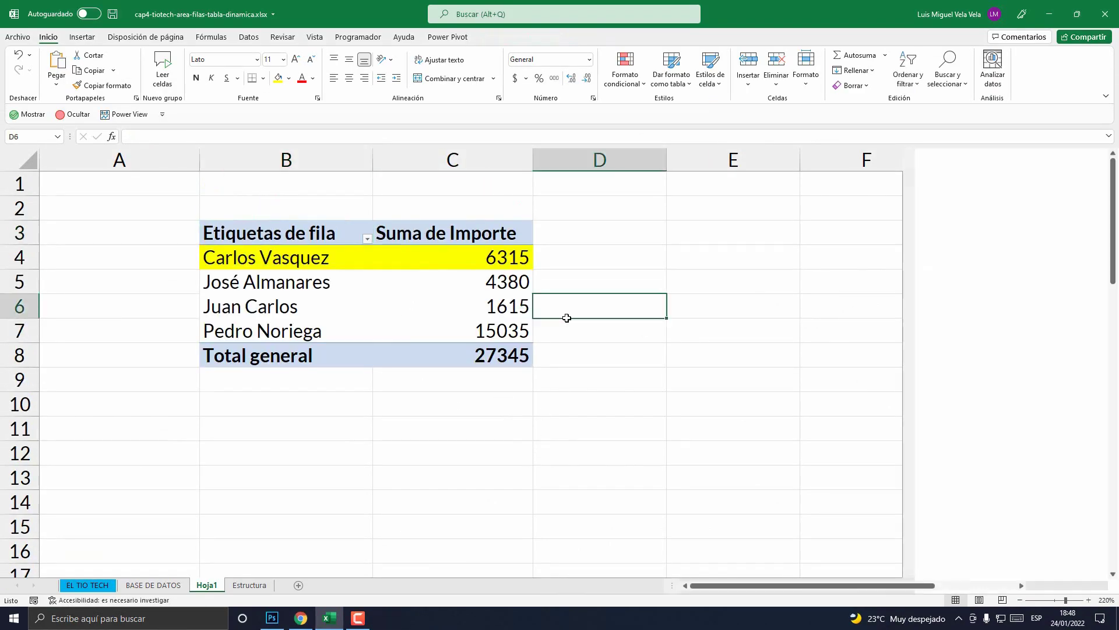
left_click(279, 255)
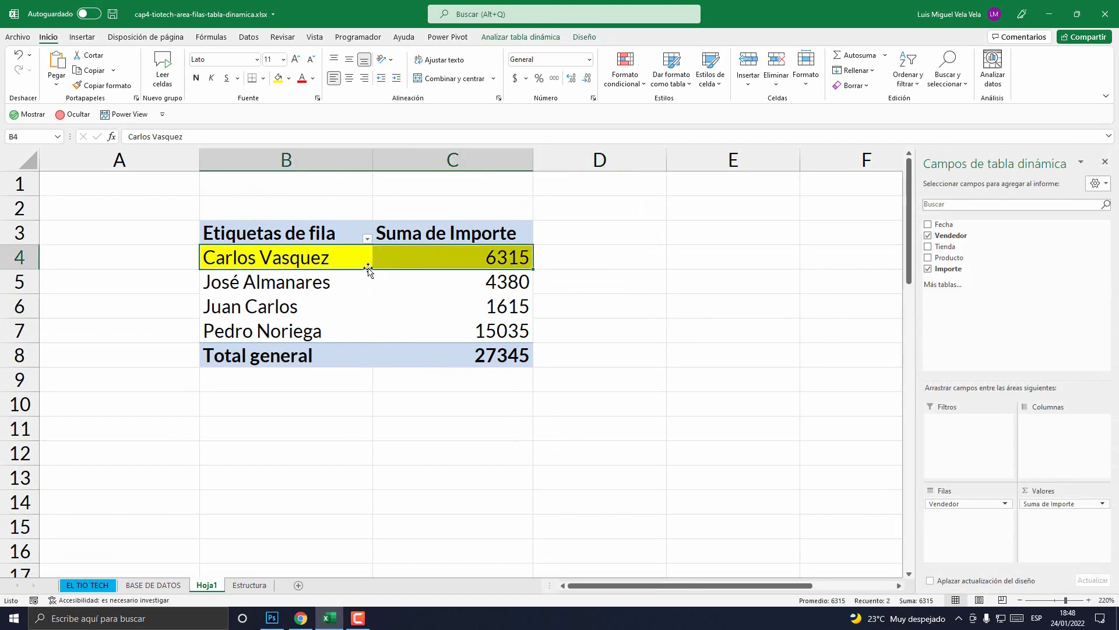
left_click(281, 281)
left_click(376, 282, "shift")
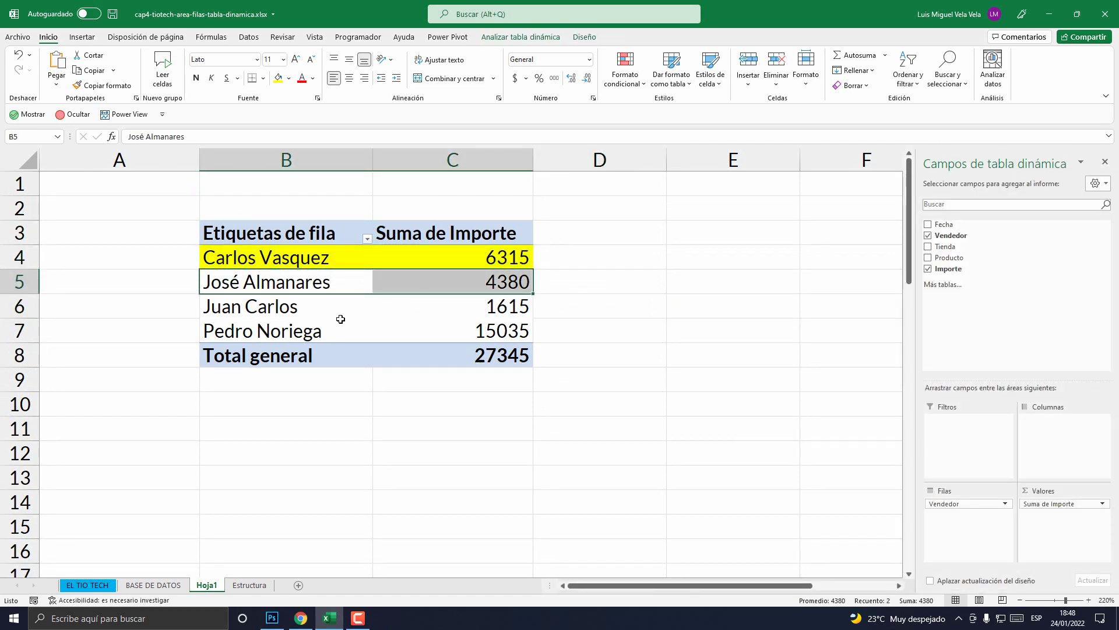
left_click_drag(299, 307, 376, 306)
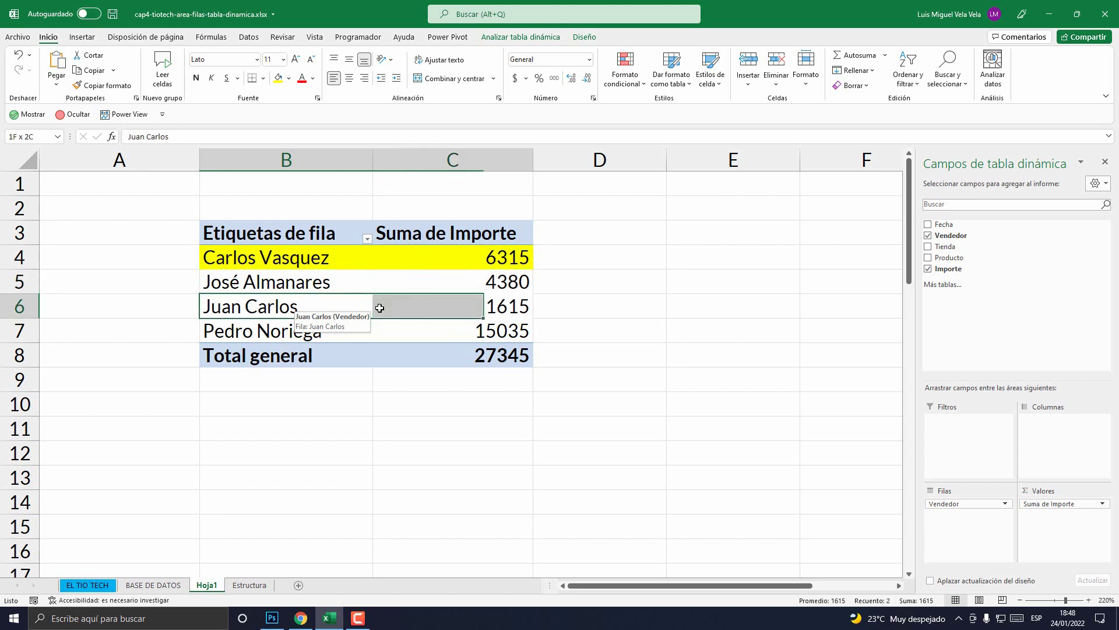
left_click(298, 334)
left_click(411, 350)
left_click(426, 324)
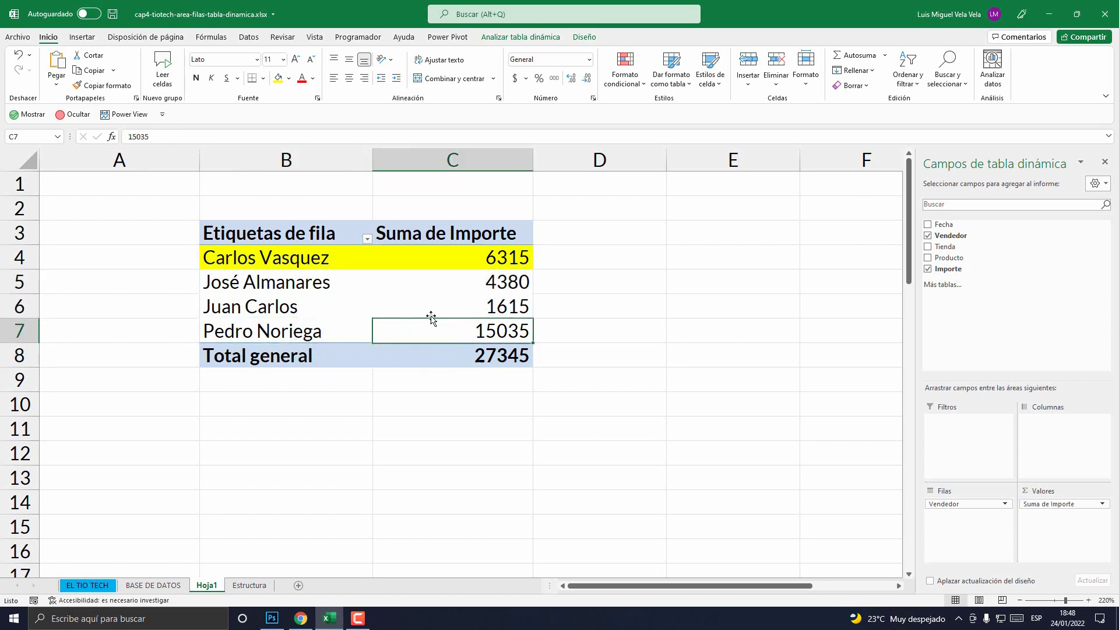
left_click(483, 281)
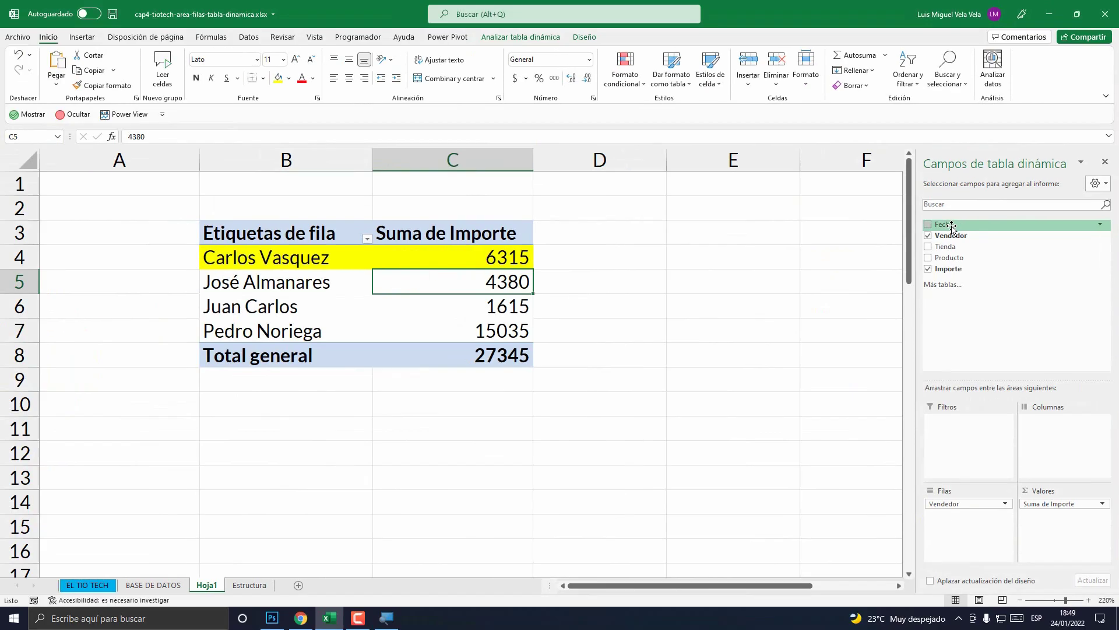
- Add Fecha to the row fields above Vendedor, and remove the Trimestres and Fecha levels so that Años and Vendedor remain
left_click_drag(951, 227, 949, 501)
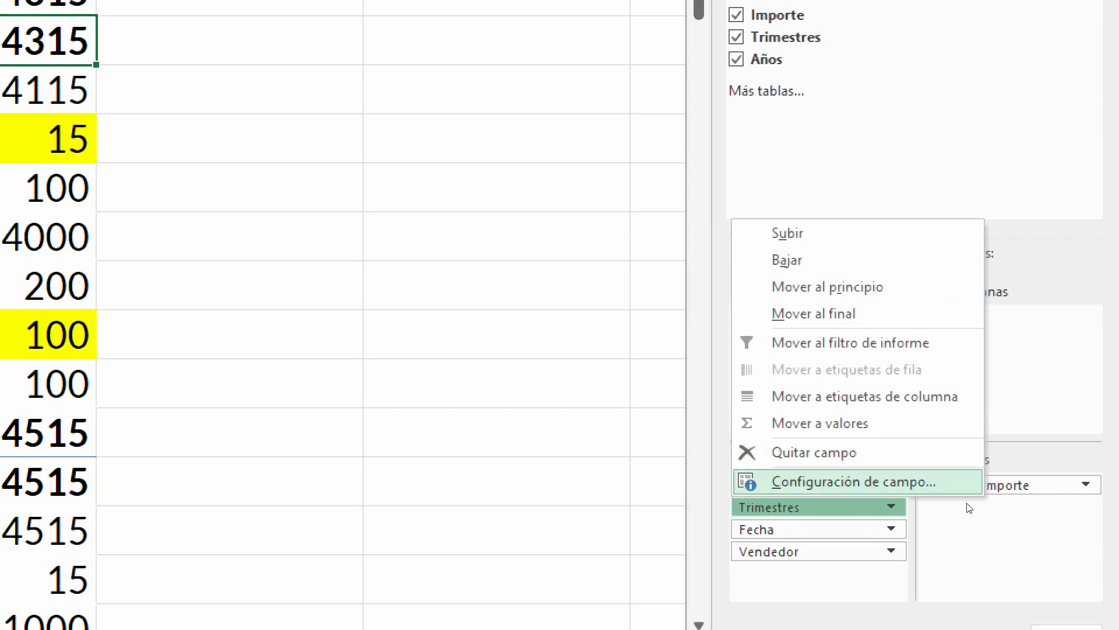
left_click(863, 452)
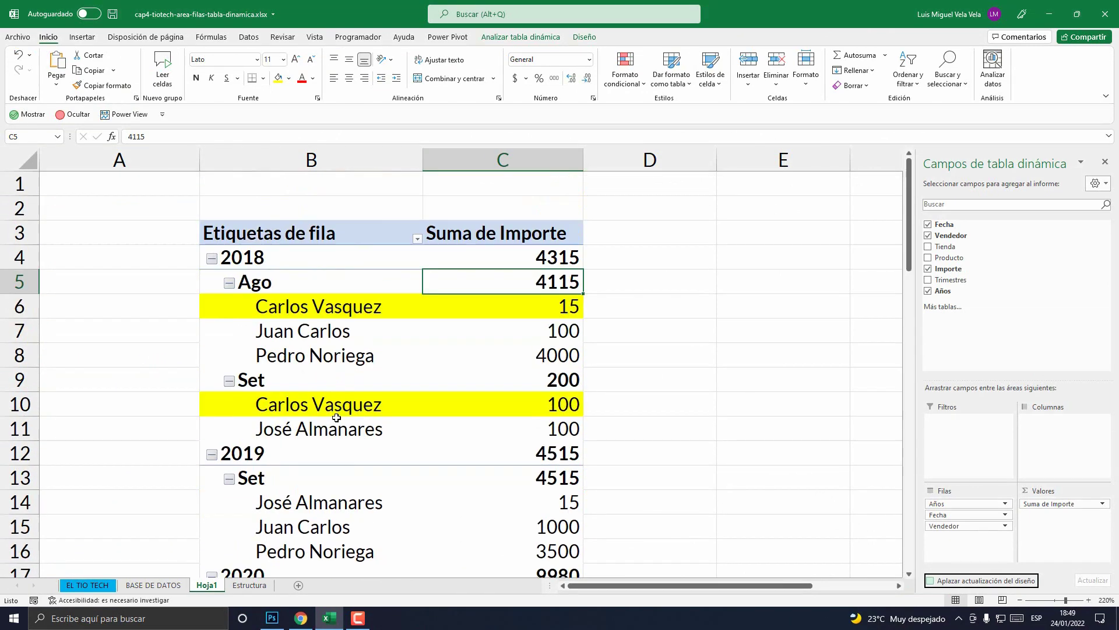
scroll(335, 408, "down", 1)
scroll(326, 280, "up", 1)
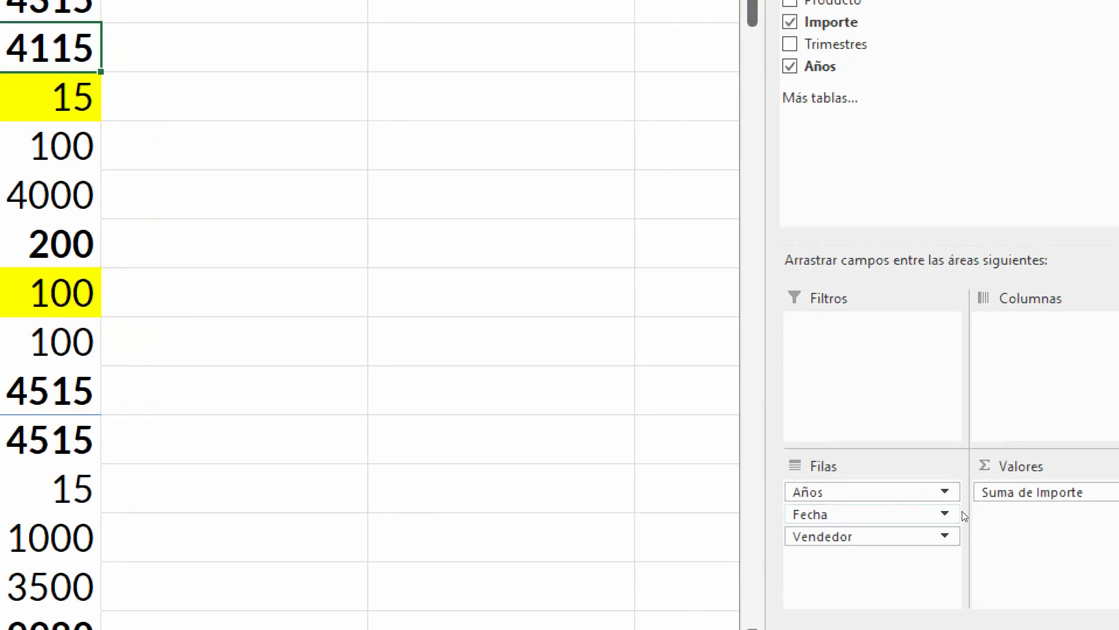
left_click(944, 513)
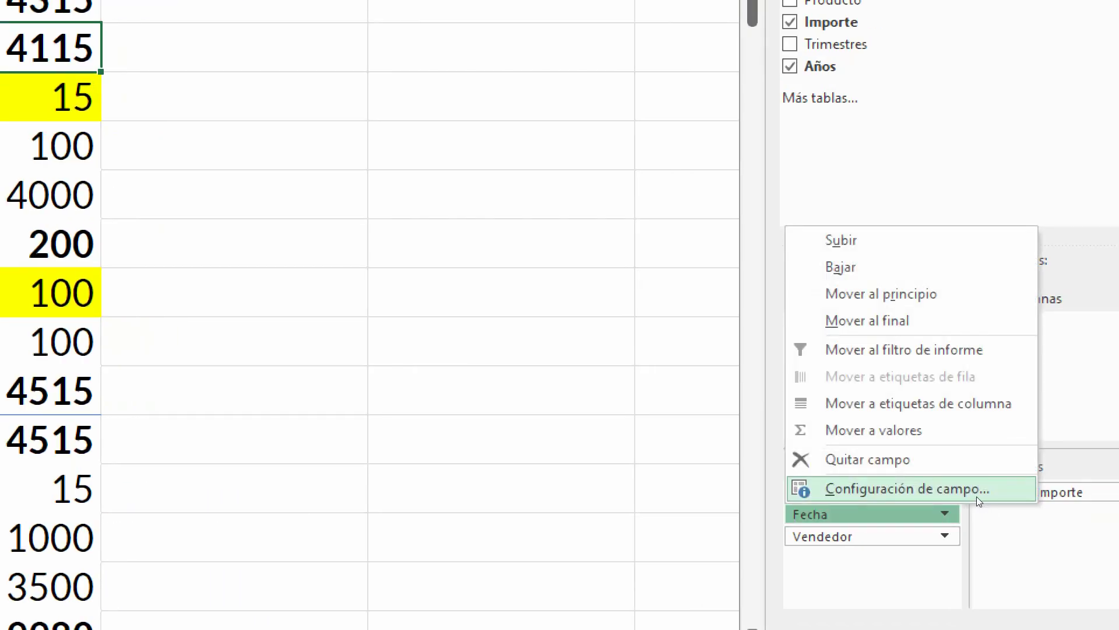
left_click(977, 461)
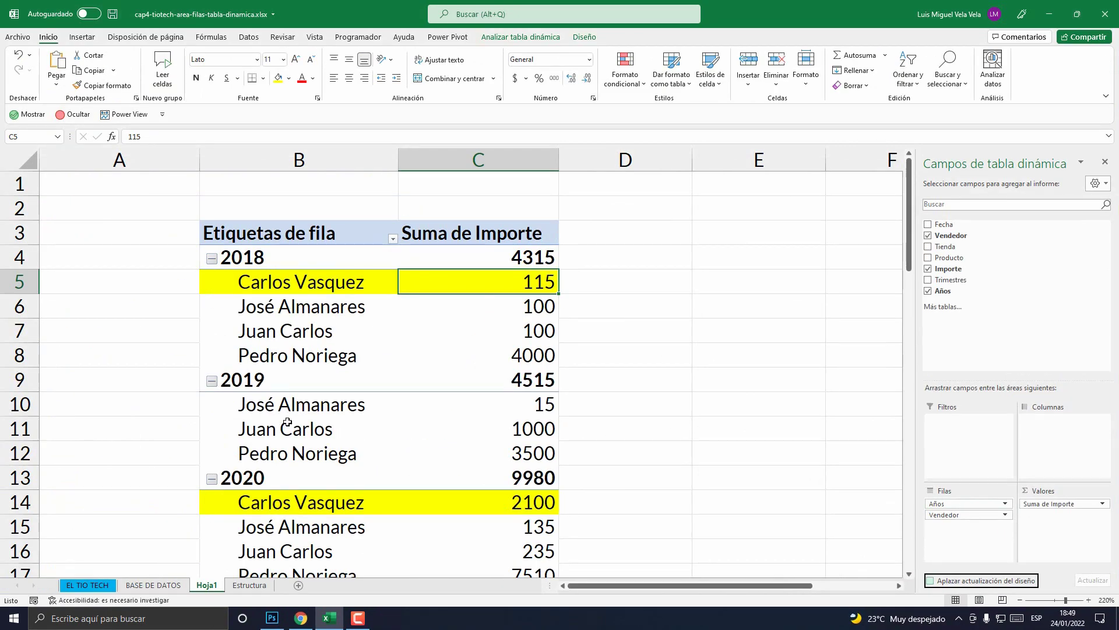
- Examine the yearly breakdown down to Total general, checking each seller's amount under 2018
scroll(287, 421, "down", 7)
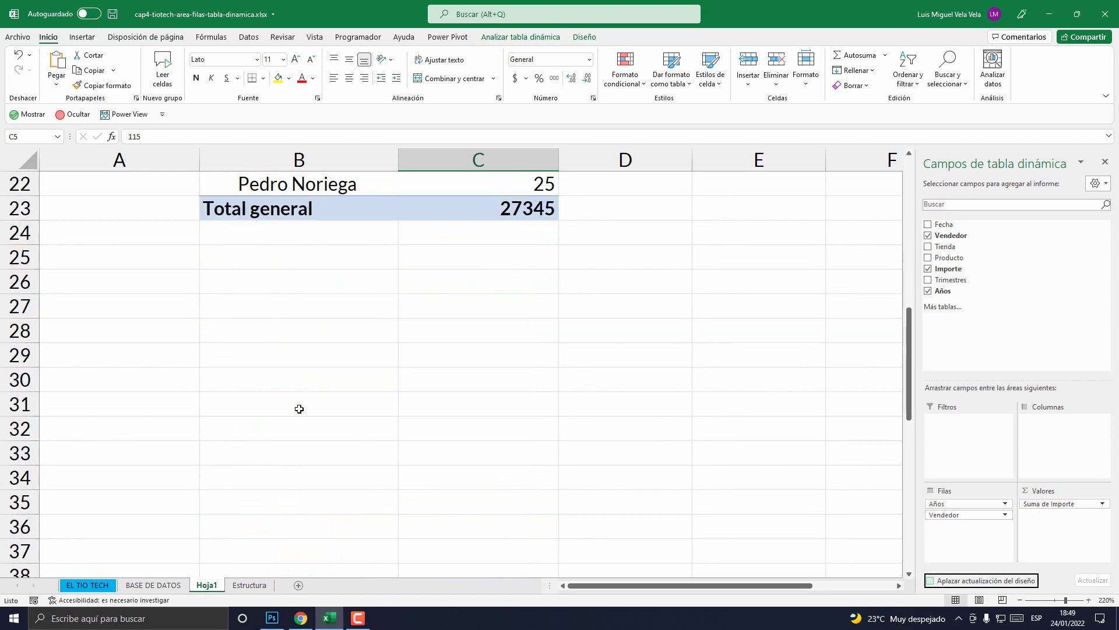
scroll(292, 431, "up", 7)
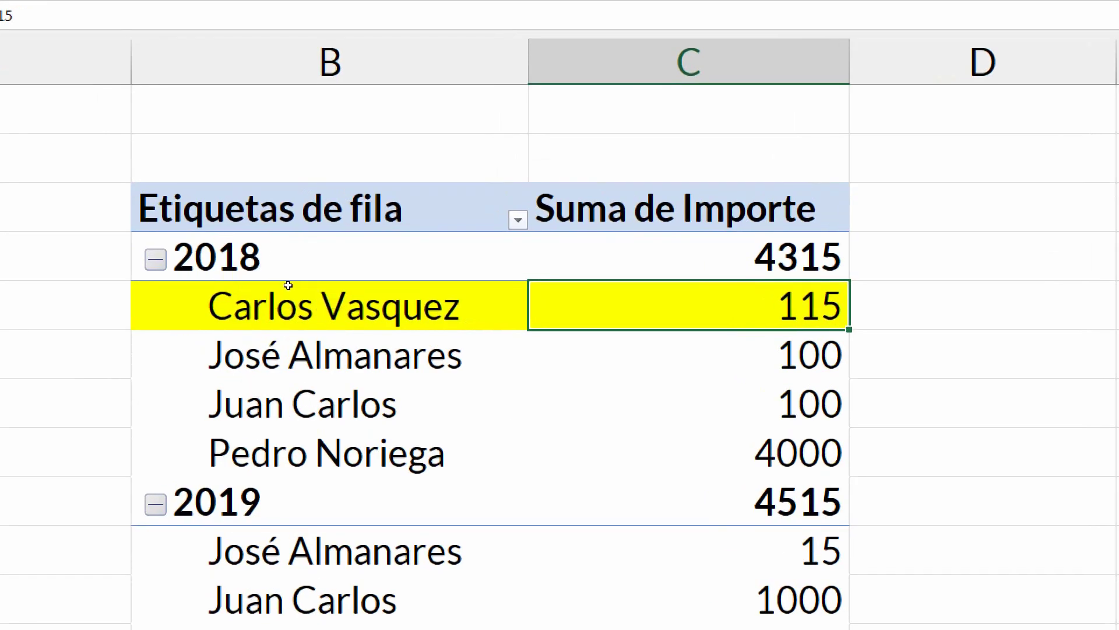
left_click(329, 270)
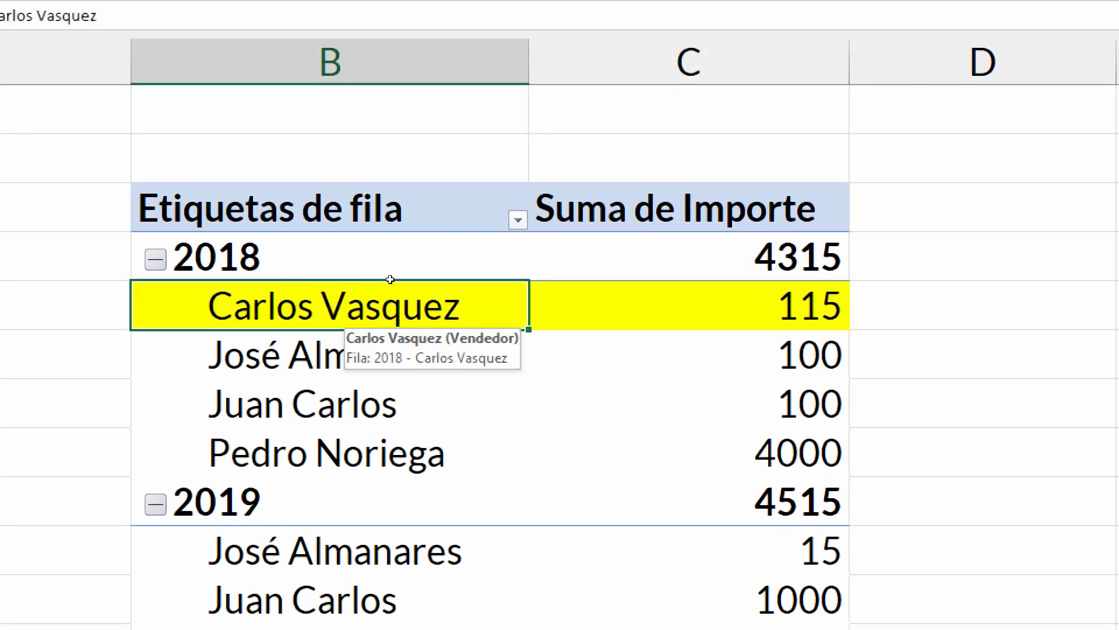
key("Right")
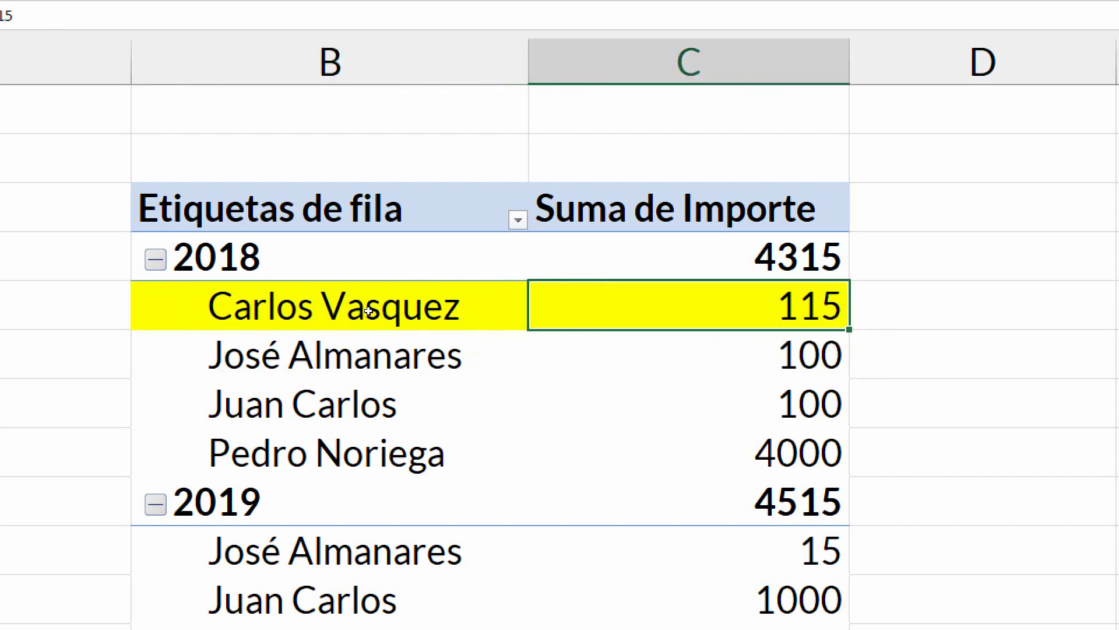
key("Left")
key("Down")
key("Right")
key("Left")
key("Down")
key("Down")
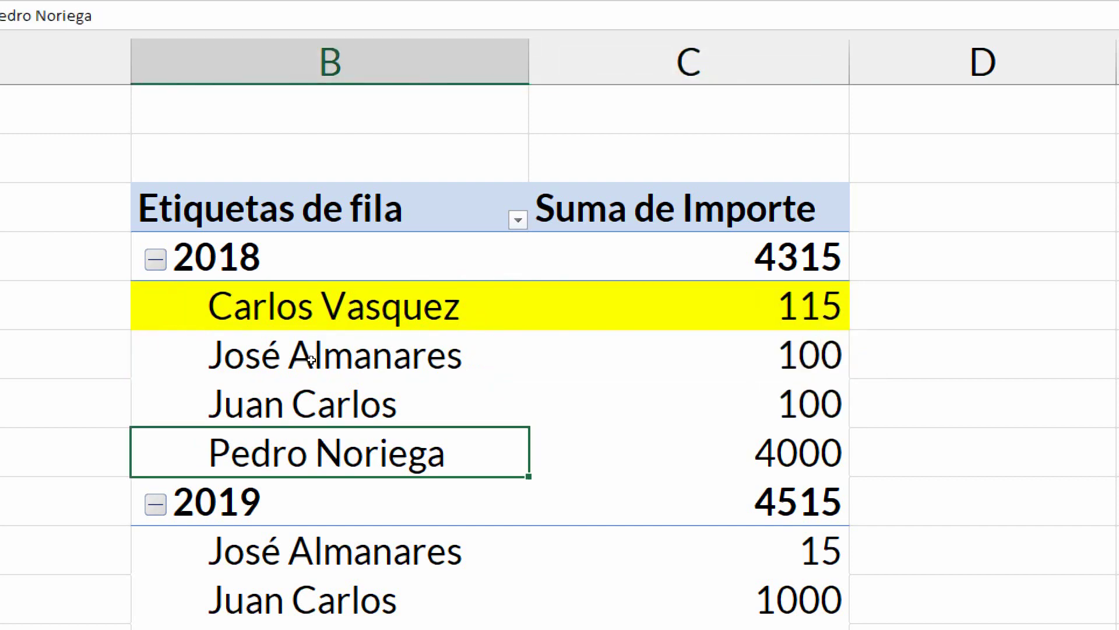
key("Right")
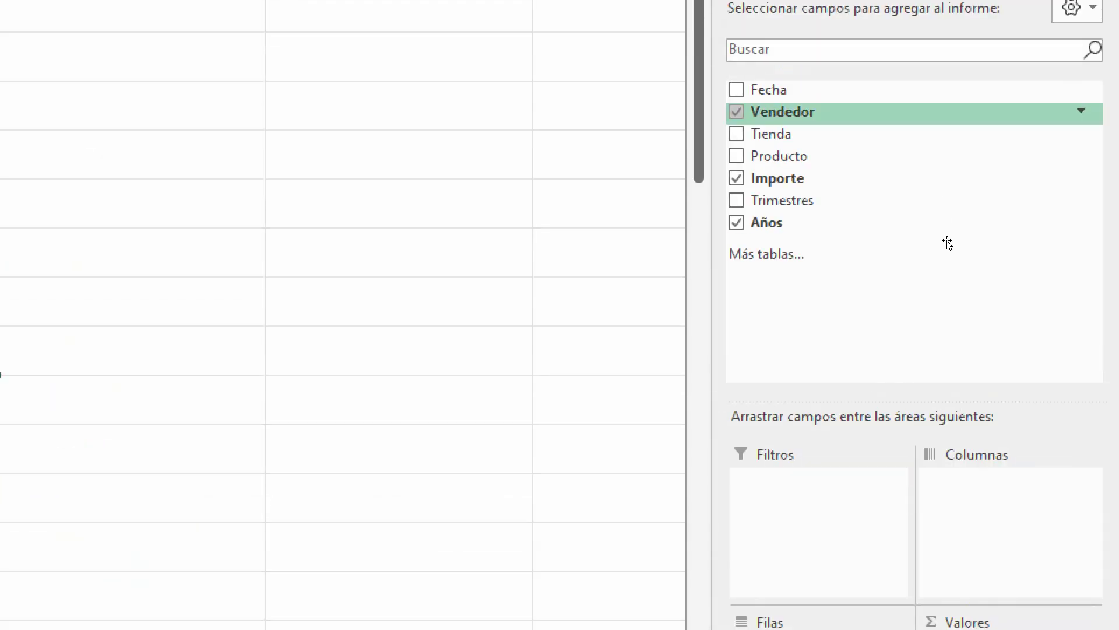
- Replace Vendedor with Producto in the row fields, nested below Años
left_click_drag(956, 260, 950, 520)
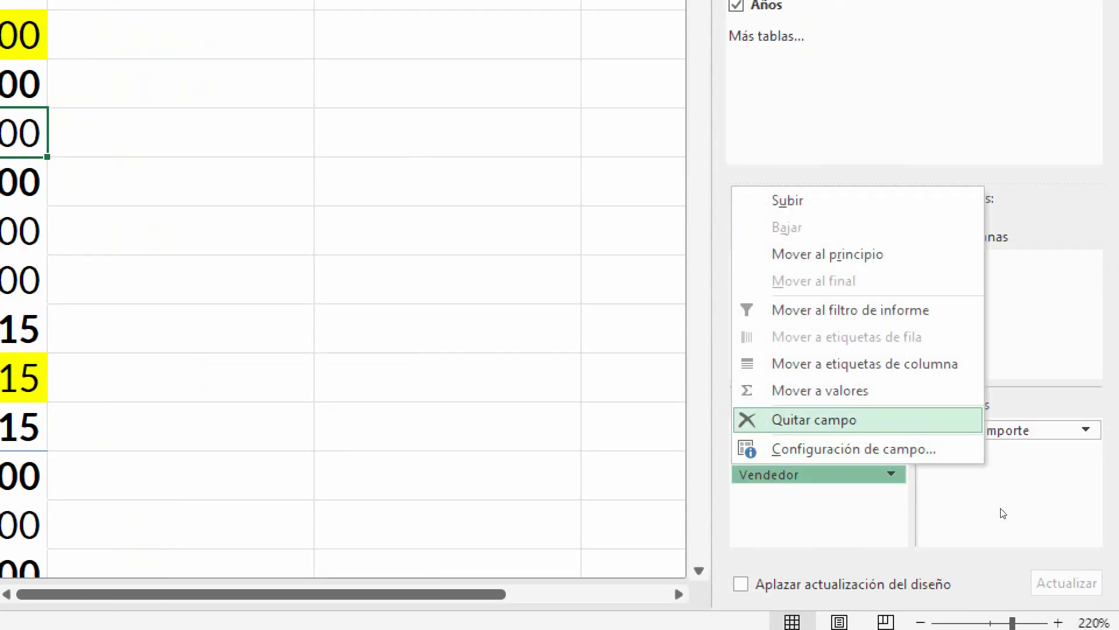
key("Return")
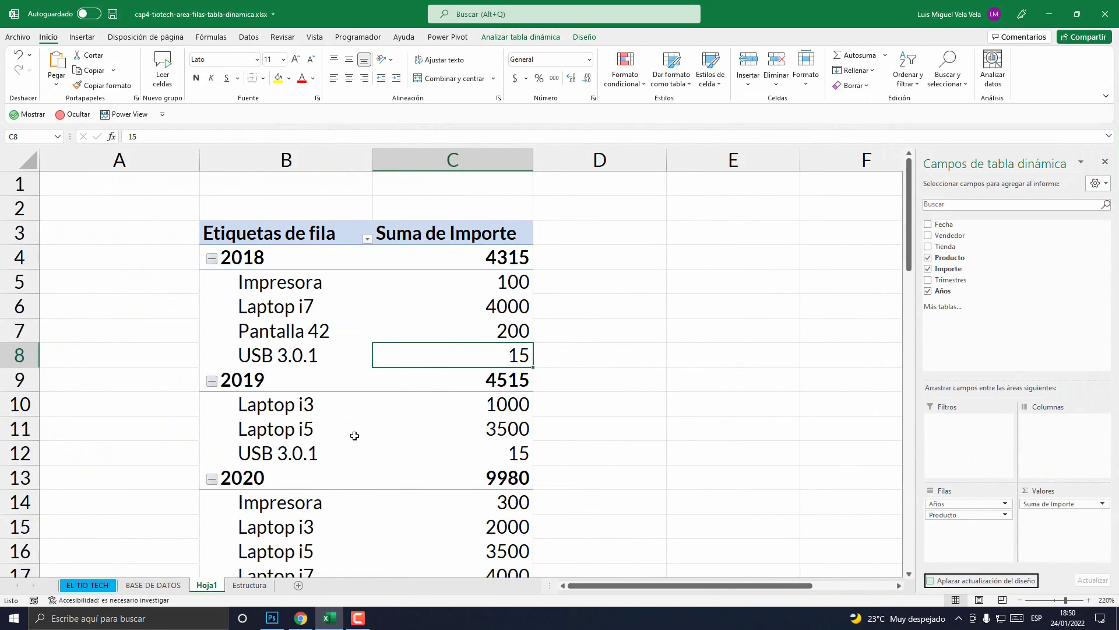
- Examine the products and amounts listed under each year, starting with Impresora and Laptop i7 in 2018
left_click(247, 257)
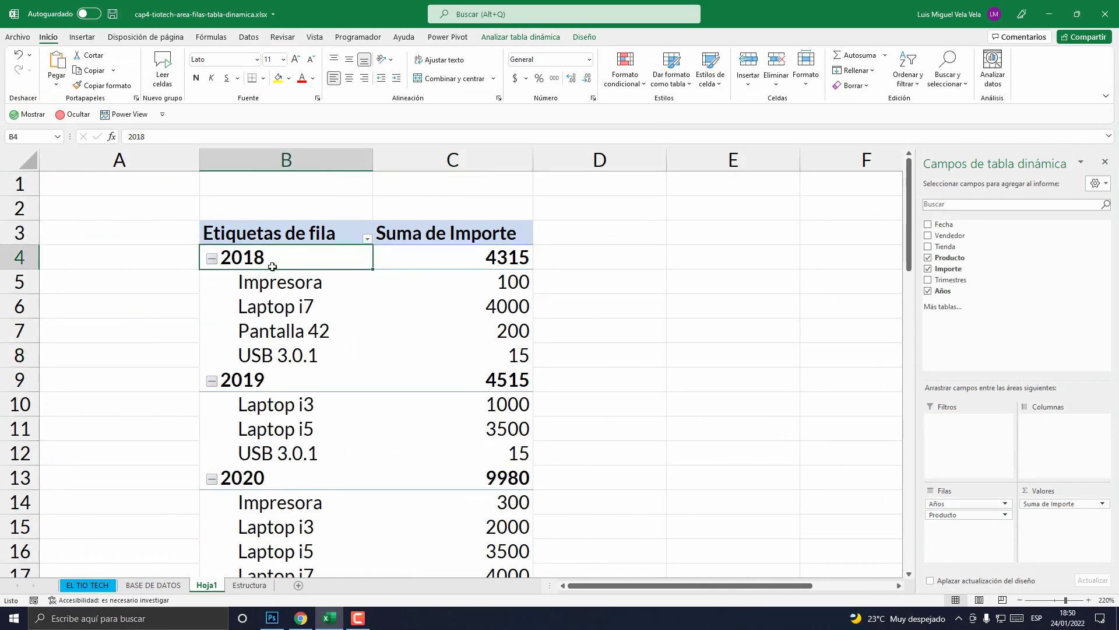
left_click_drag(283, 284, 447, 284)
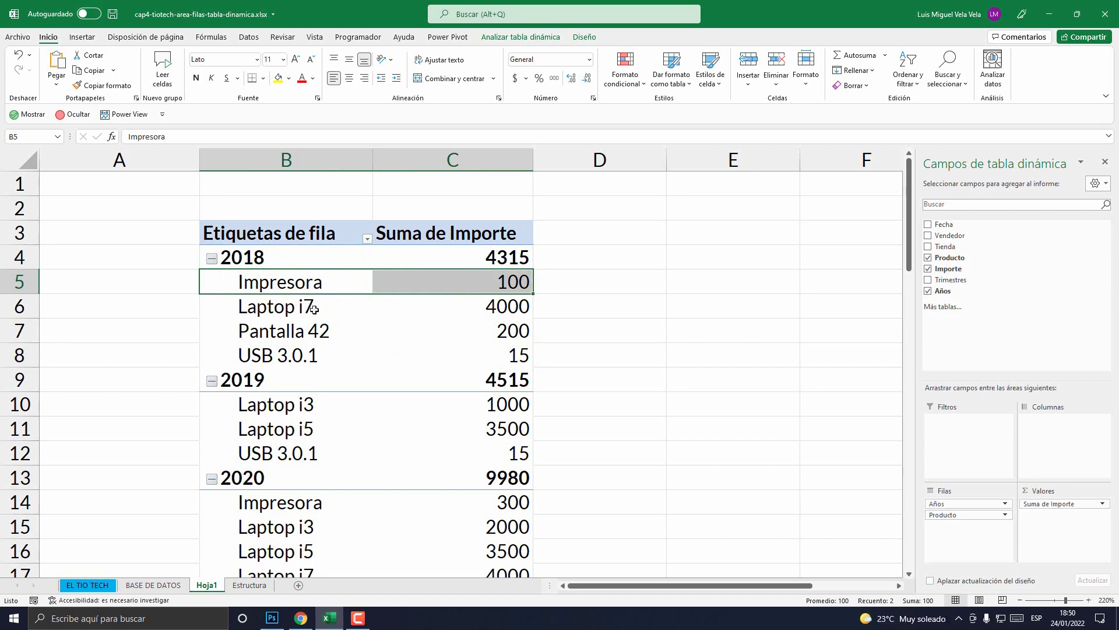
left_click(271, 307)
left_click(437, 305)
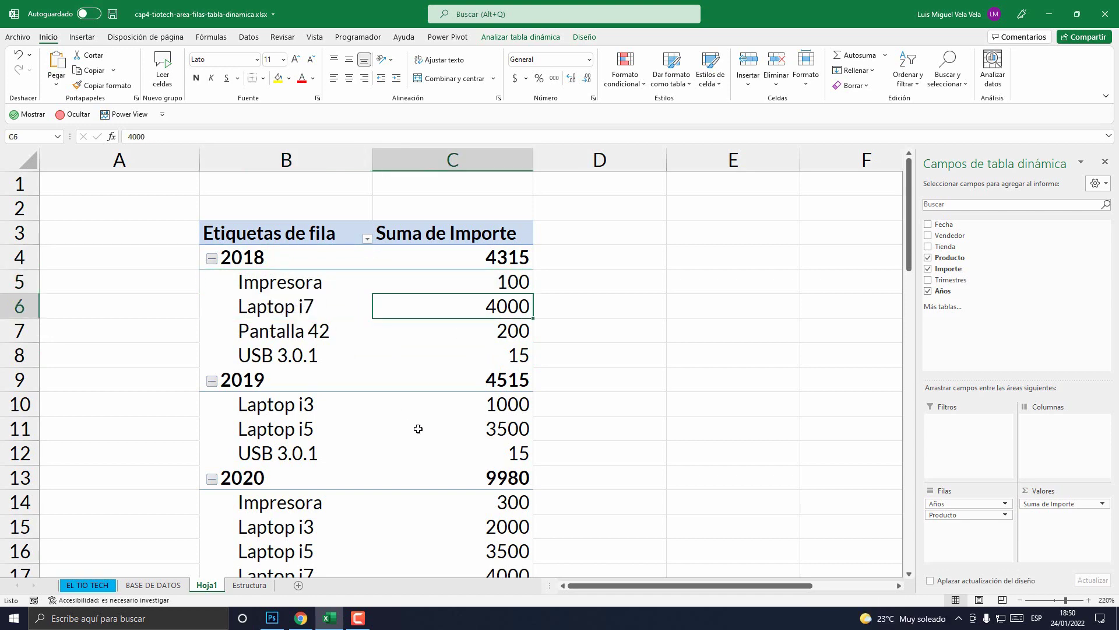
scroll(442, 432, "down", 10)
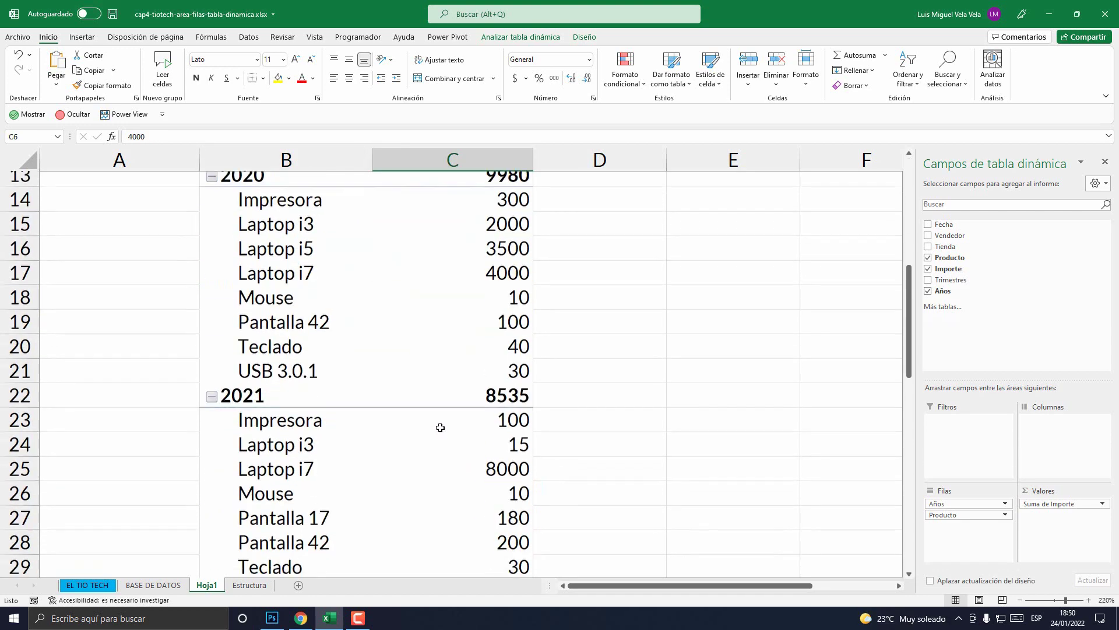
scroll(440, 429, "up", 10)
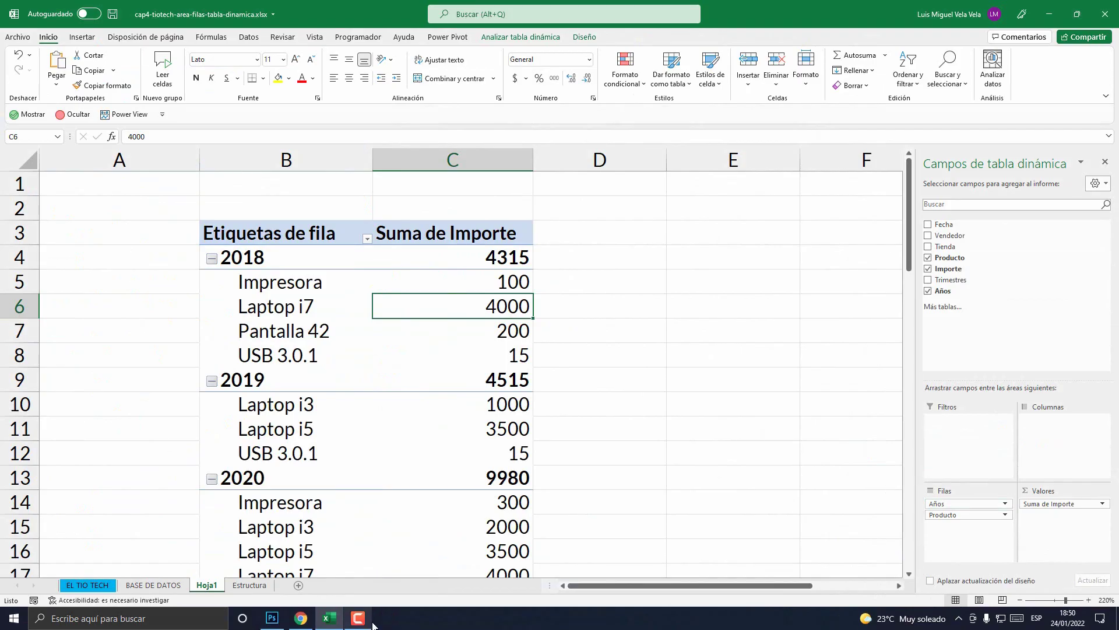
- Review the FILA area in the Estructura sheet's diagram, and return to Hoja1 to compare it with the pivot table's rows
left_click(249, 585)
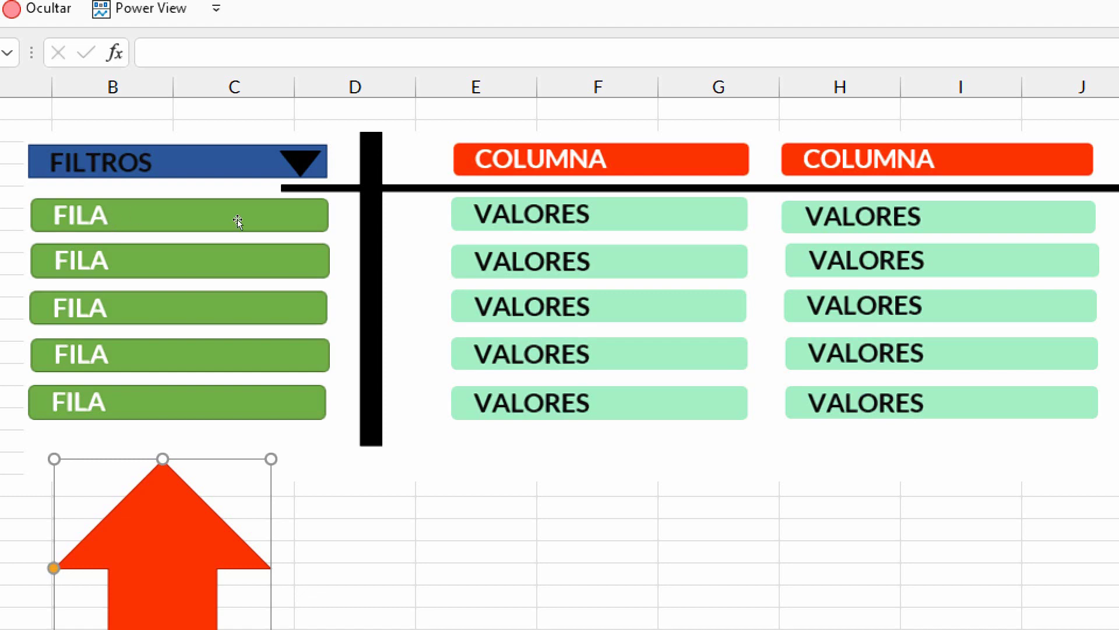
left_click(327, 227)
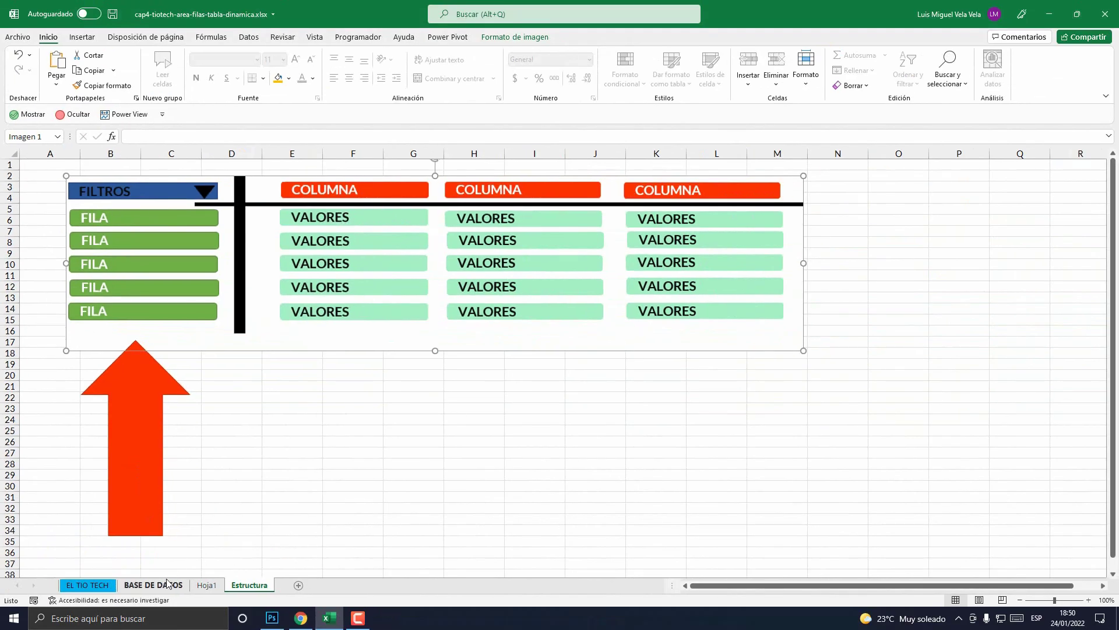
left_click(205, 586)
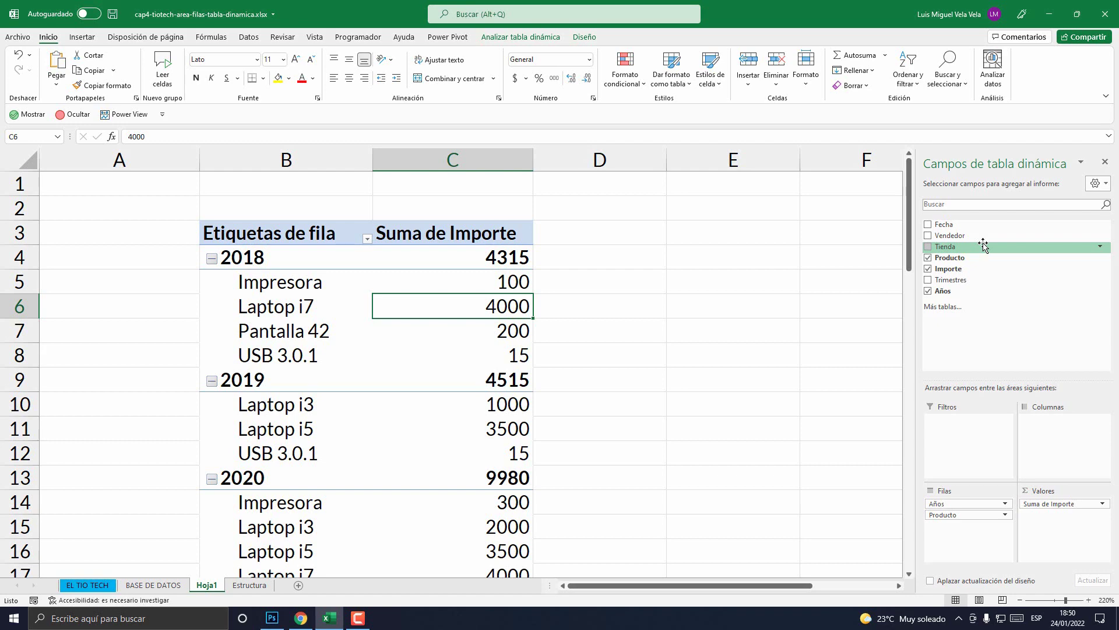
scroll(392, 402, "down", 3)
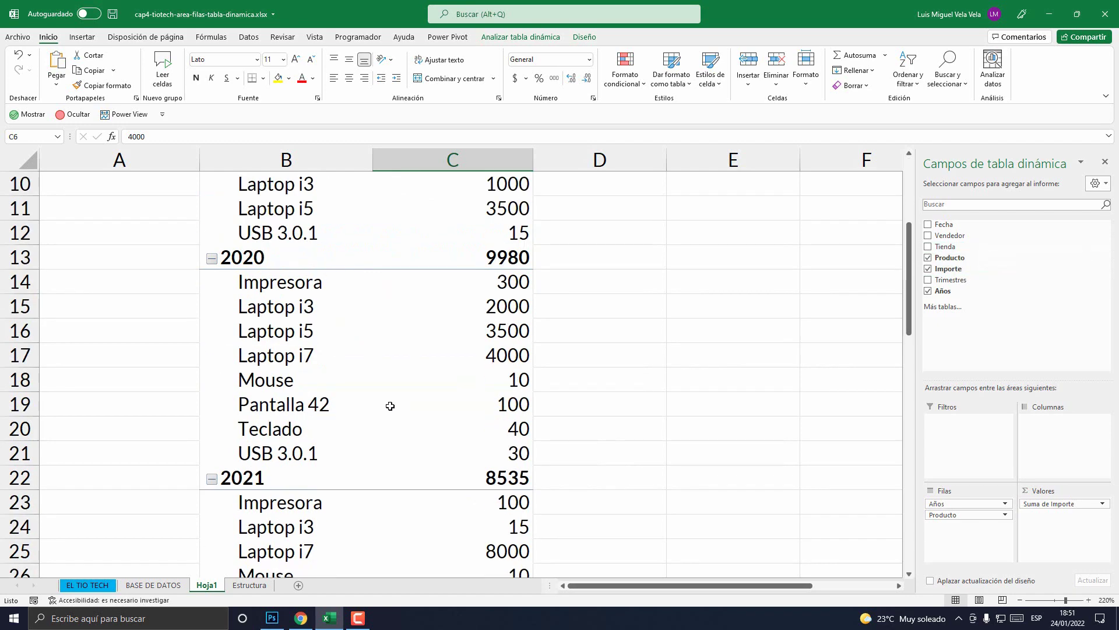
scroll(398, 442, "up", 3)
mouse_move(406, 438)
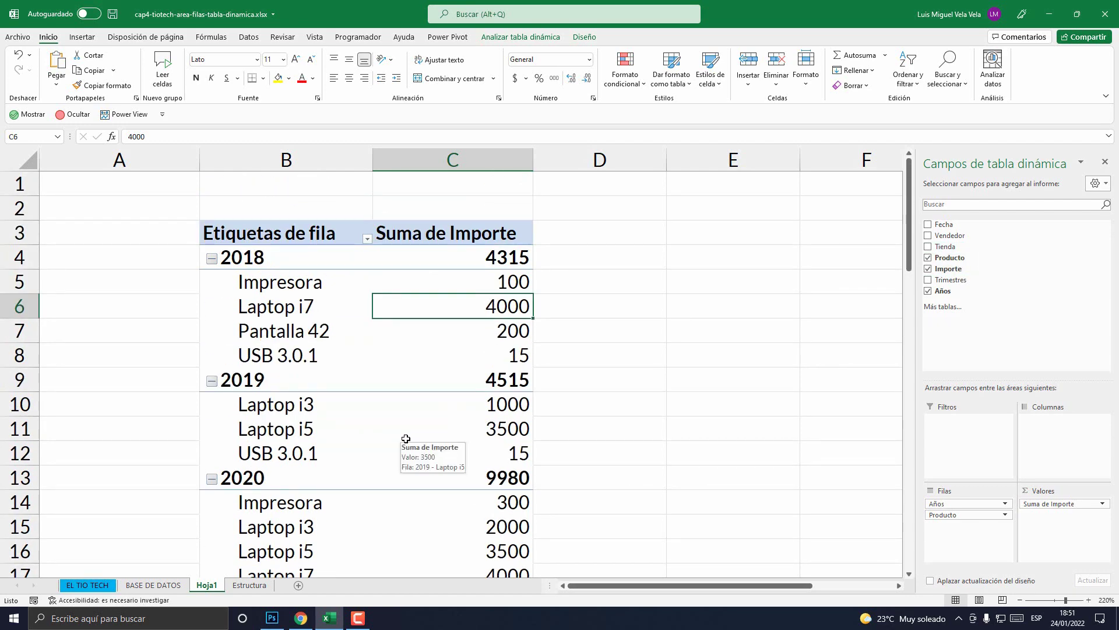